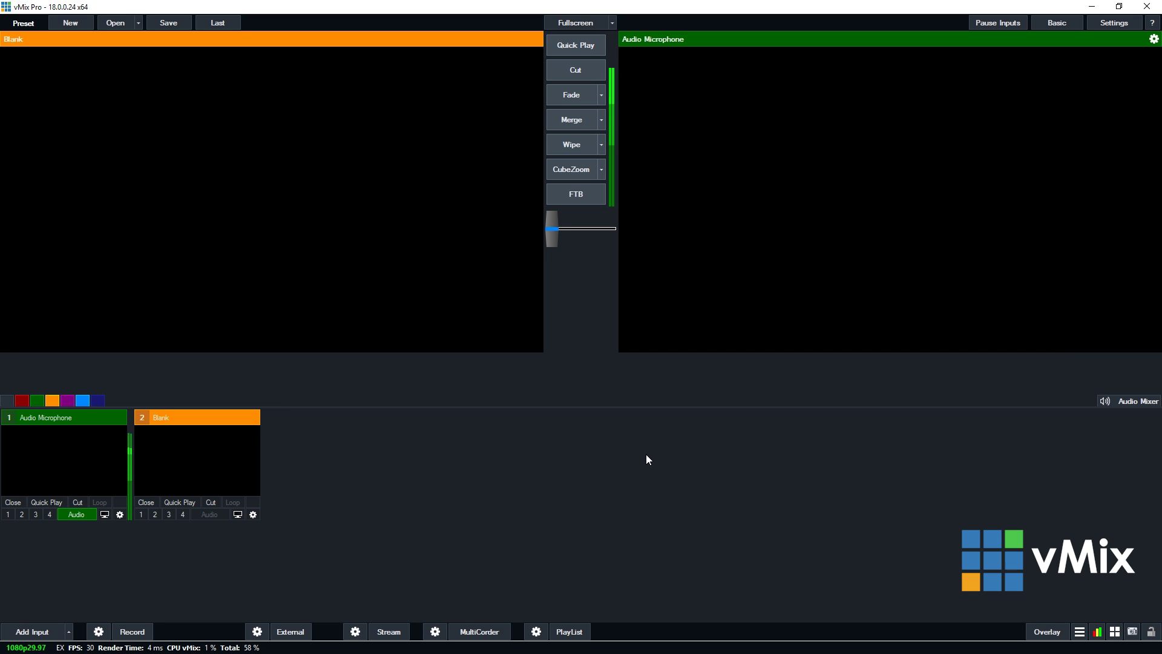
Begin a Web Browser input with URL vmix.com at 1920×1080.
{"action": "left_click", "coordinate": [26, 631]}
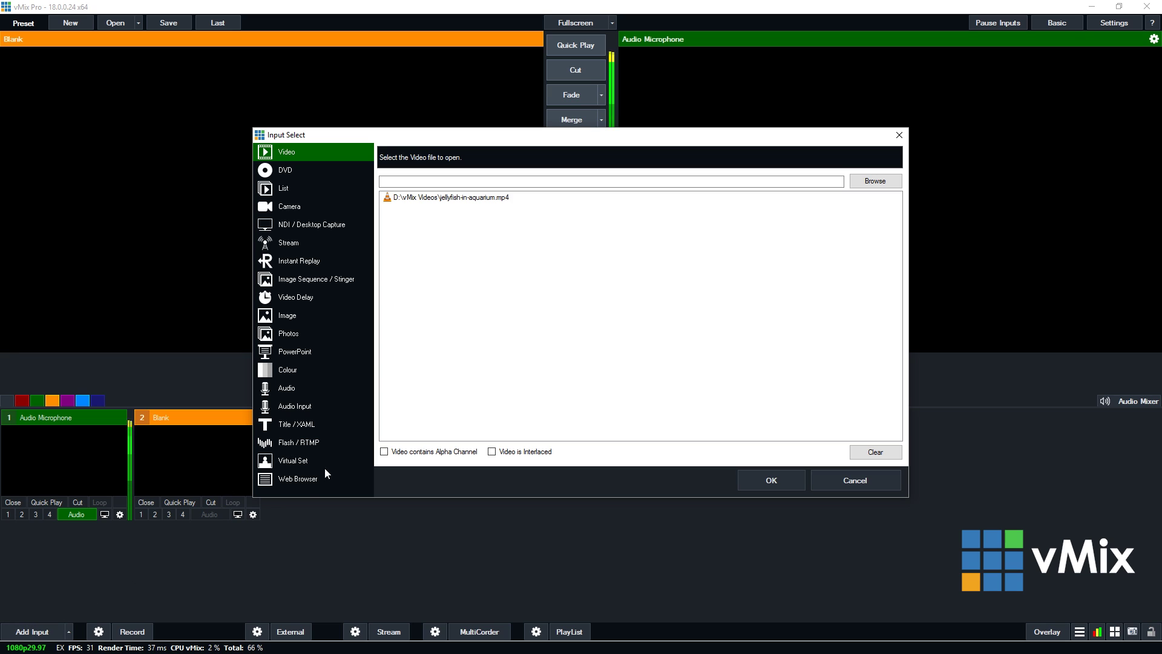
{"action": "left_click", "coordinate": [308, 479]}
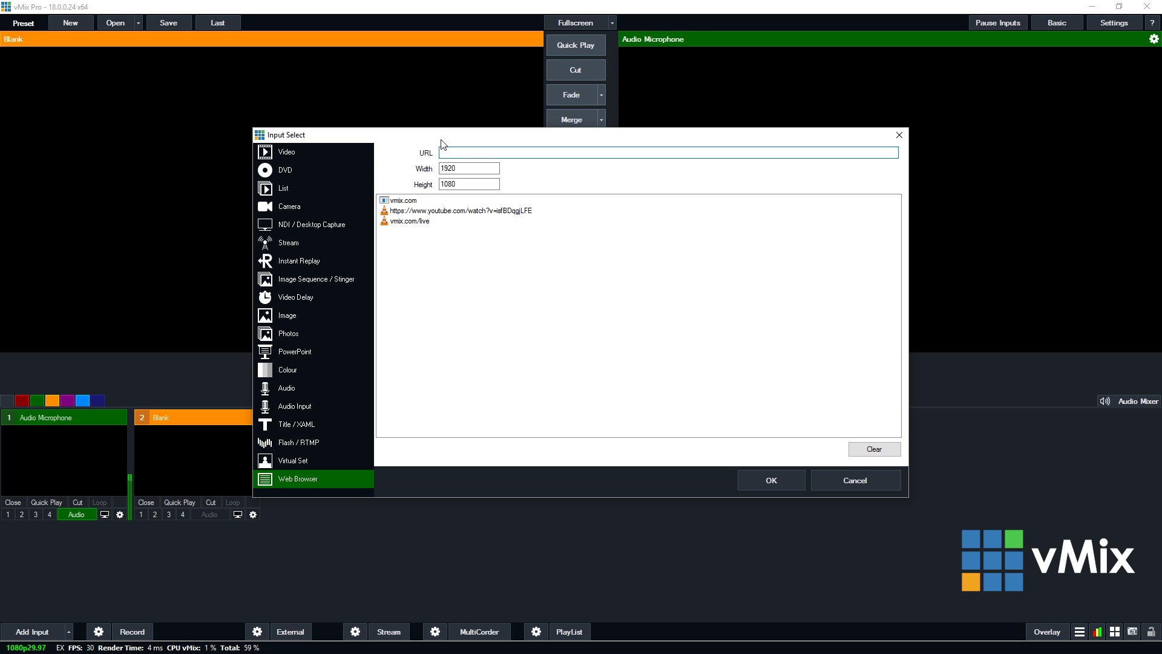
{"action": "type", "text": "mix.com"}
{"action": "left_click", "coordinate": [491, 228]}
{"action": "double_click", "coordinate": [463, 169]}
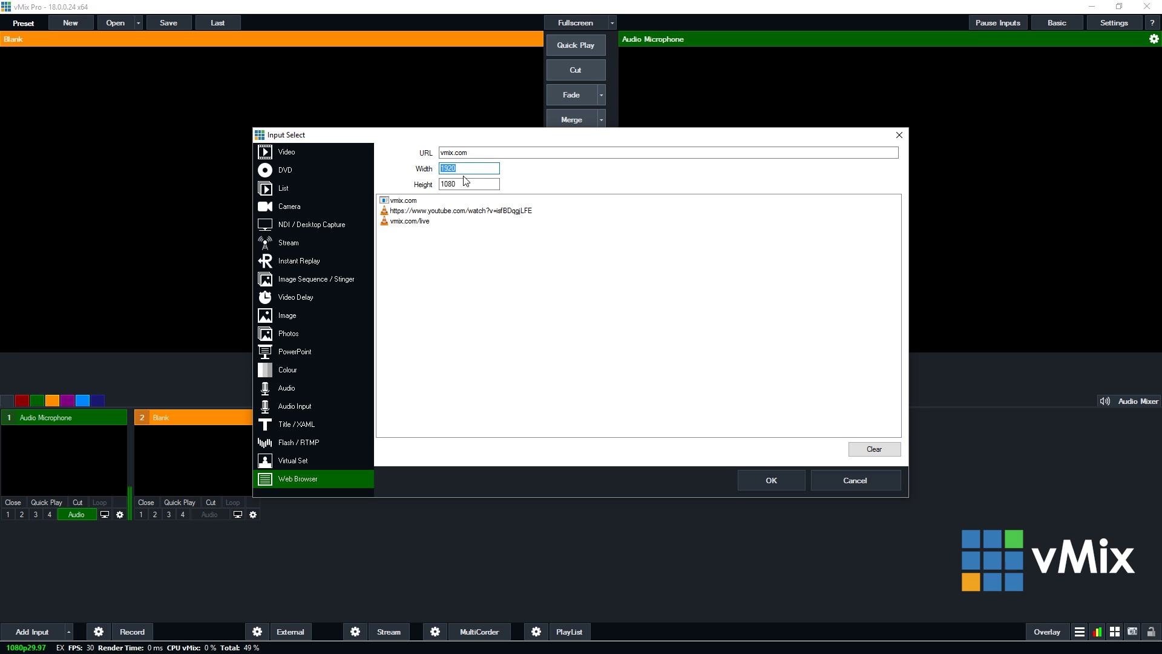
{"action": "type", "text": "8"}
{"action": "key", "text": "Tab"}
{"action": "type", "text": "800"}
{"action": "left_click", "coordinate": [563, 364]}
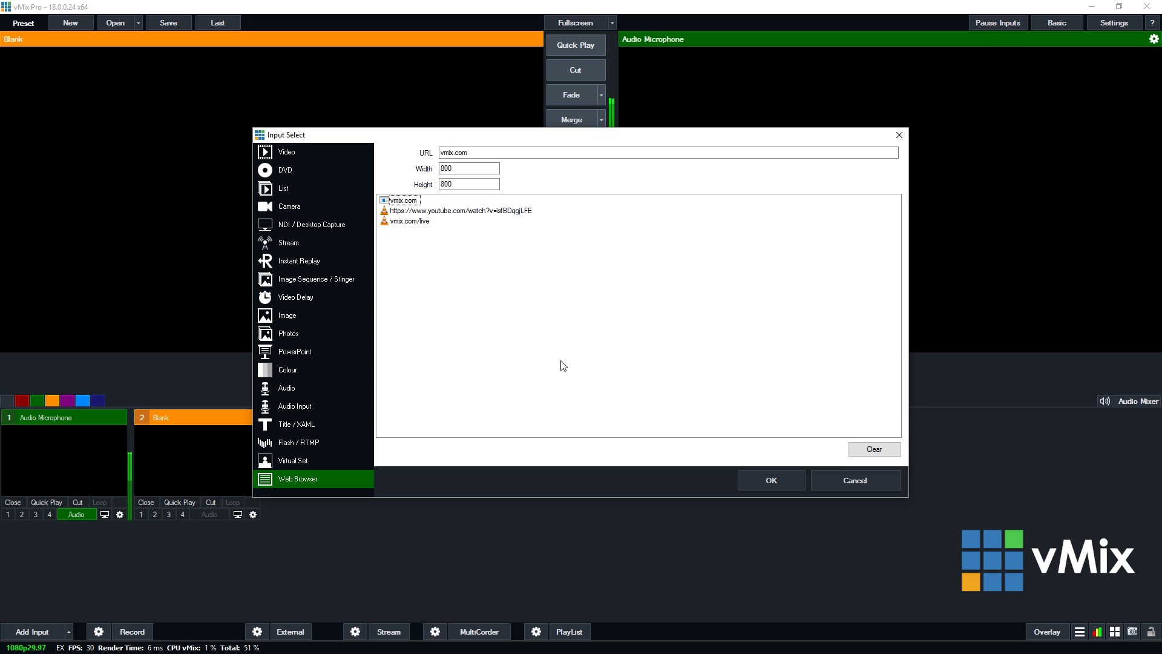
{"action": "double_click", "coordinate": [460, 168]}
{"action": "type", "text": "1920"}
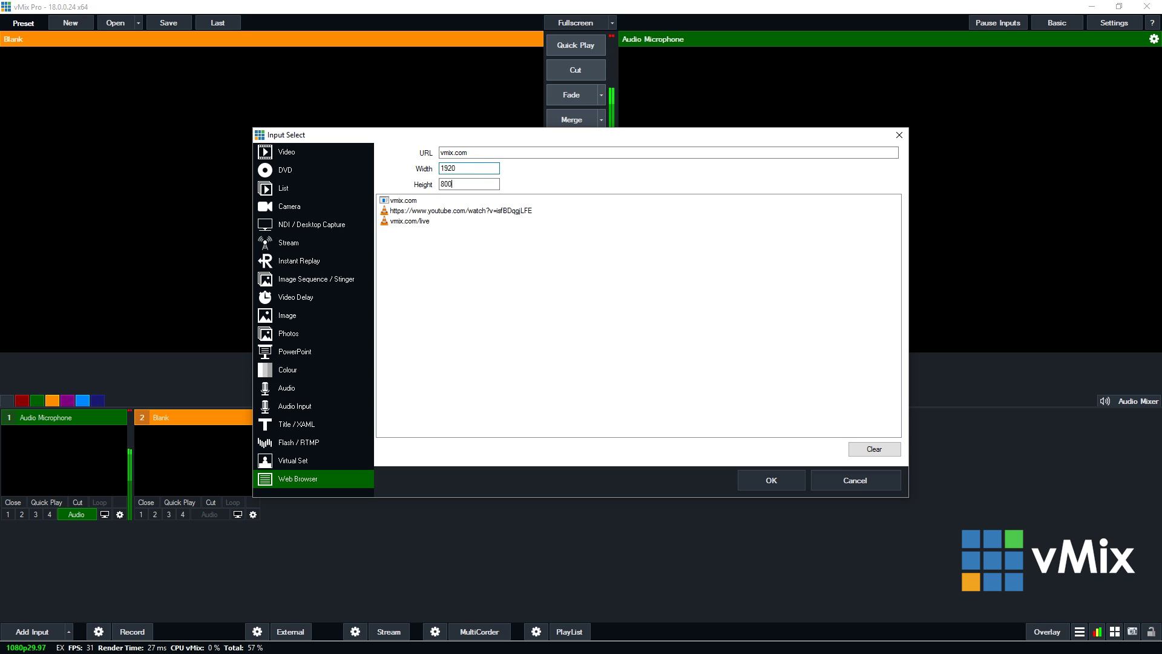
{"action": "key", "text": "Tab"}
{"action": "key", "text": "BackSpace"}
{"action": "key", "text": "BackSpace"}
{"action": "key", "text": "BackSpace"}
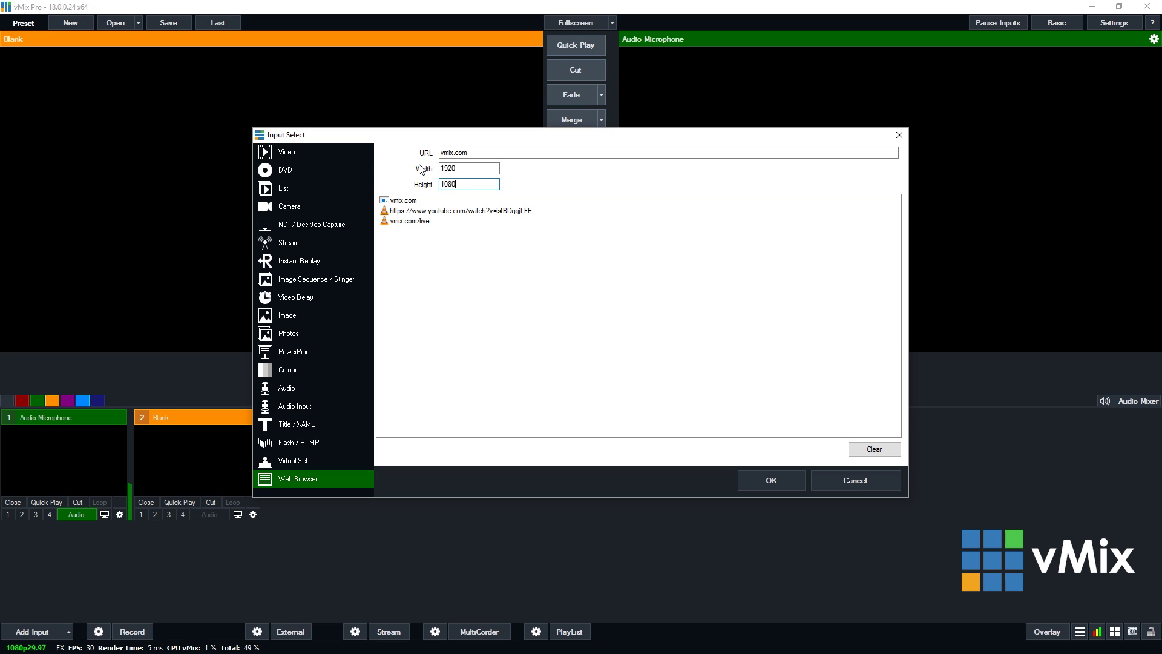
{"action": "left_click", "coordinate": [776, 480]}
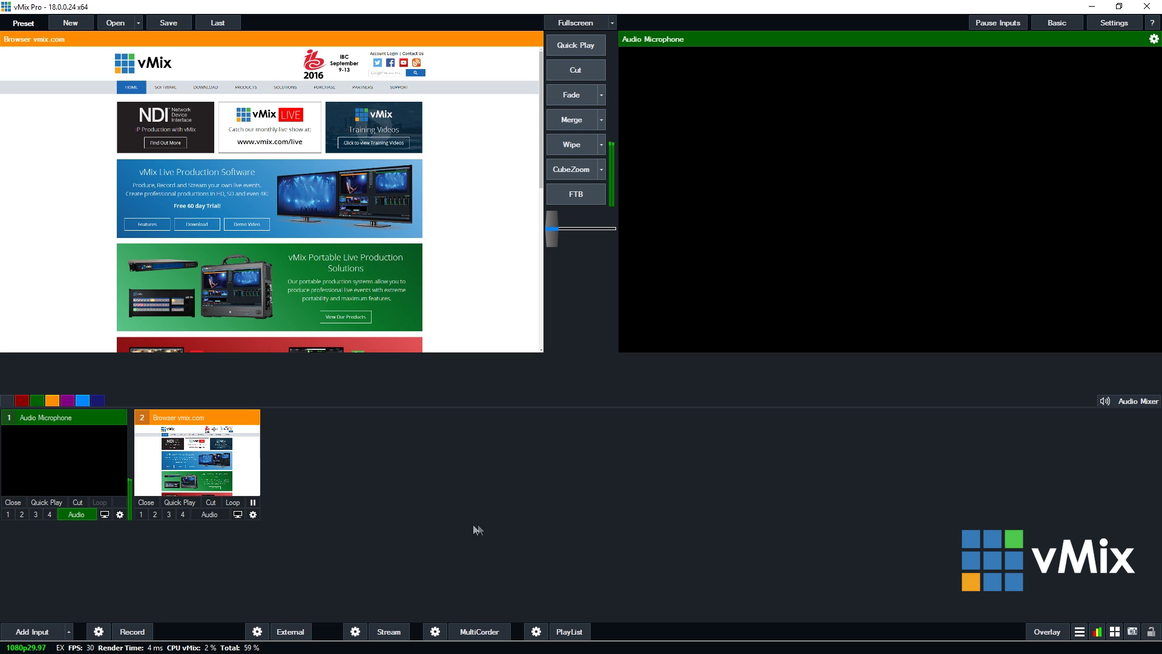
Check input 2's browser settings, then cut the vmix.com input live to output.
{"action": "left_click", "coordinate": [254, 515]}
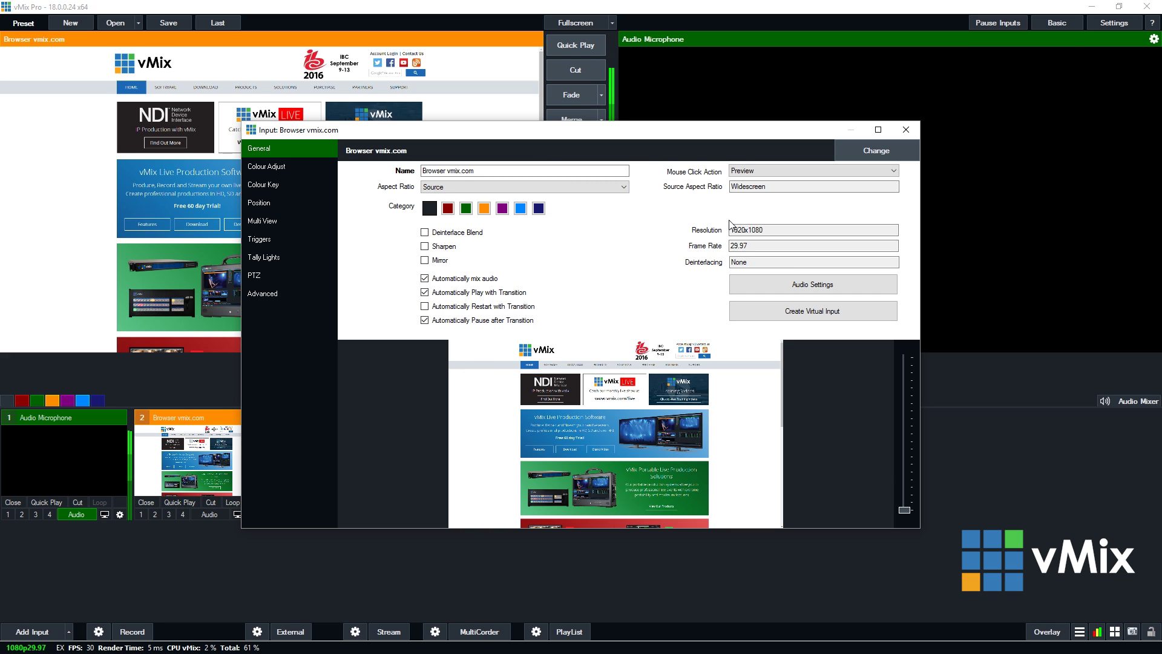
{"action": "left_click", "coordinate": [906, 130]}
{"action": "key", "text": "space"}
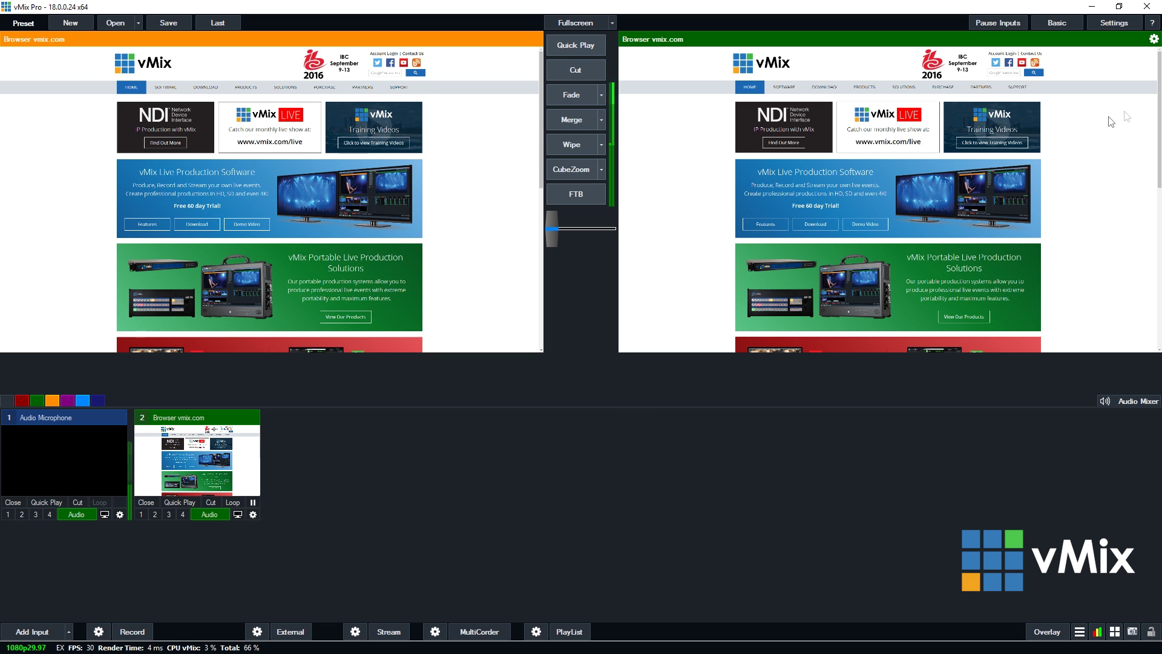
Navigate the live site to Buy Software, back home, to the NDI page, and home again.
{"action": "scroll", "coordinate": [1159, 94], "scroll_direction": "down", "scroll_amount": 10}
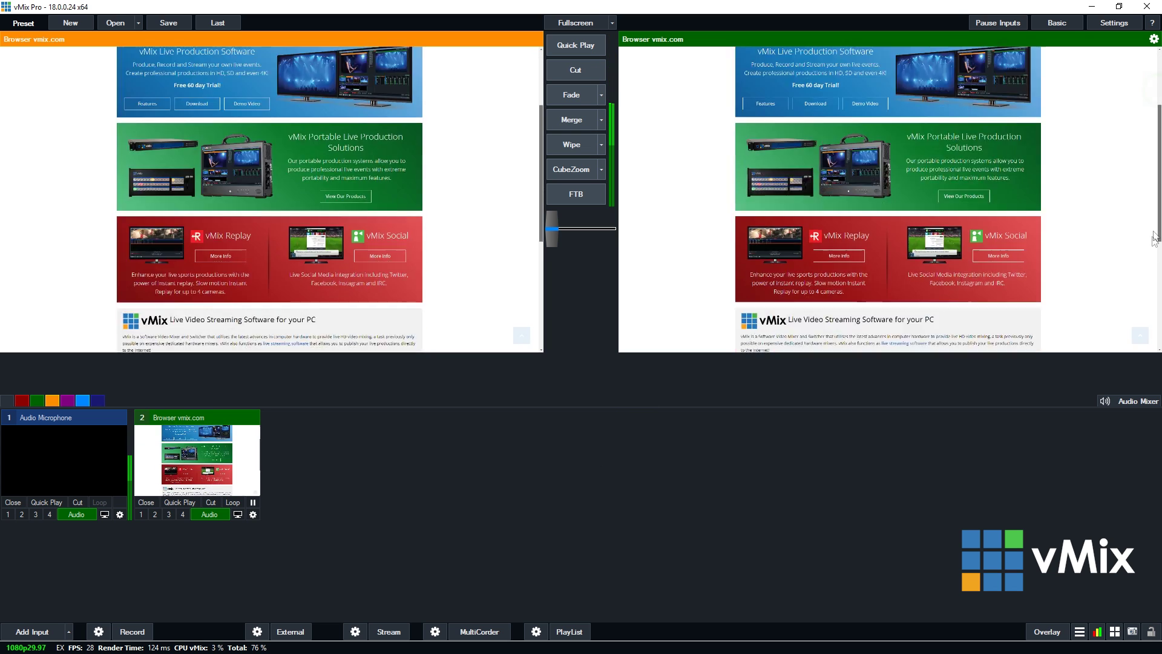
{"action": "scroll", "coordinate": [1081, 71], "scroll_direction": "up", "scroll_amount": 10}
{"action": "mouse_move", "coordinate": [945, 91]}
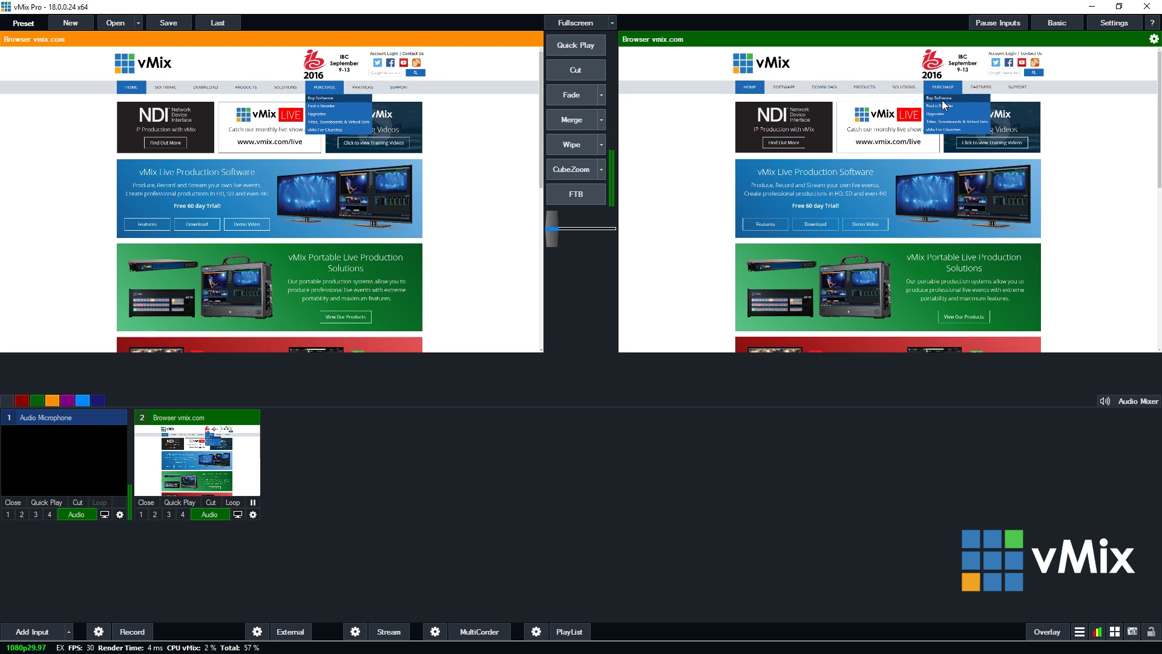
{"action": "left_click", "coordinate": [943, 100]}
{"action": "left_click", "coordinate": [752, 86]}
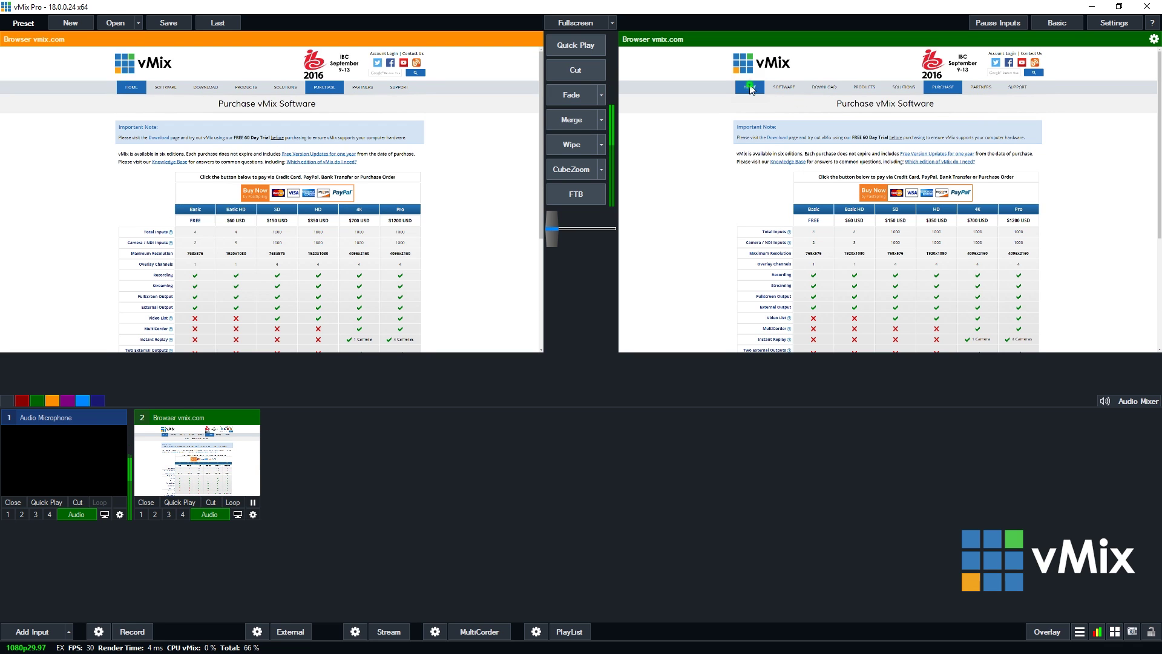
{"action": "left_click", "coordinate": [787, 143]}
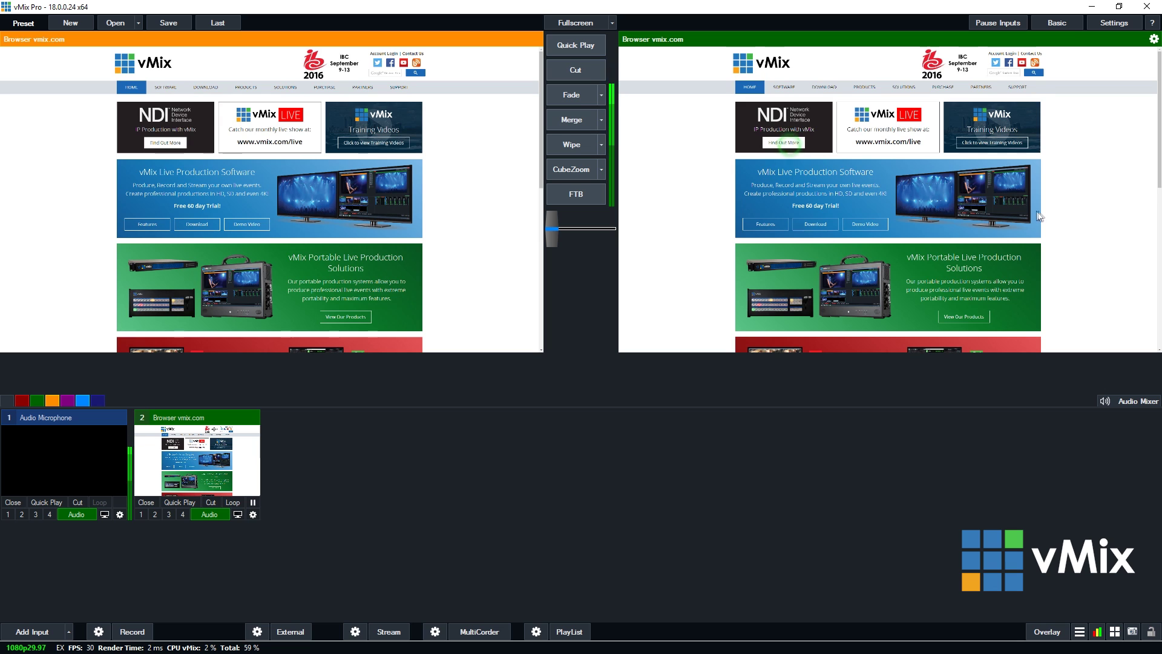
{"action": "left_click", "coordinate": [750, 87]}
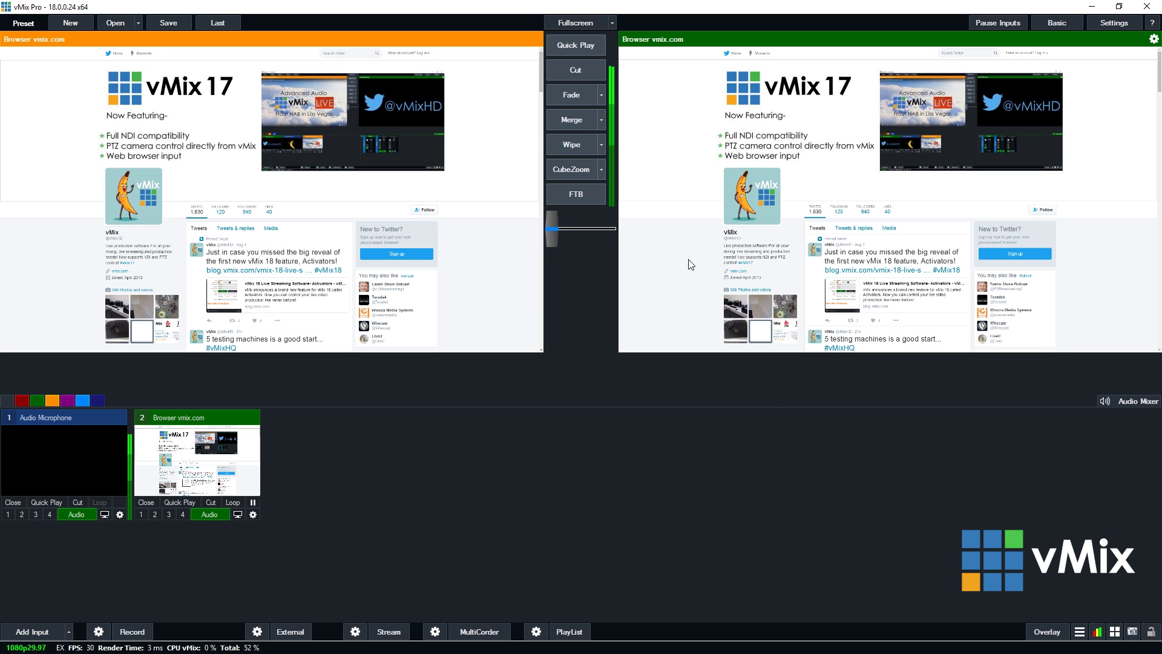
{"action": "right_click", "coordinate": [689, 261]}
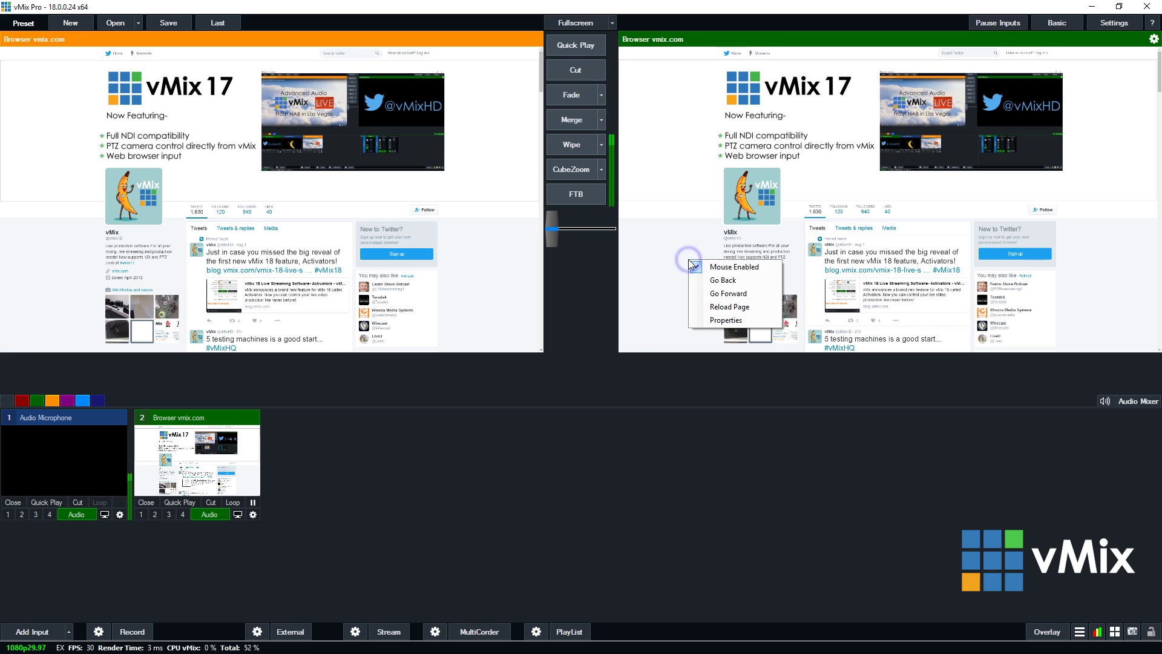
{"action": "left_click", "coordinate": [731, 281]}
{"action": "right_click", "coordinate": [689, 293]}
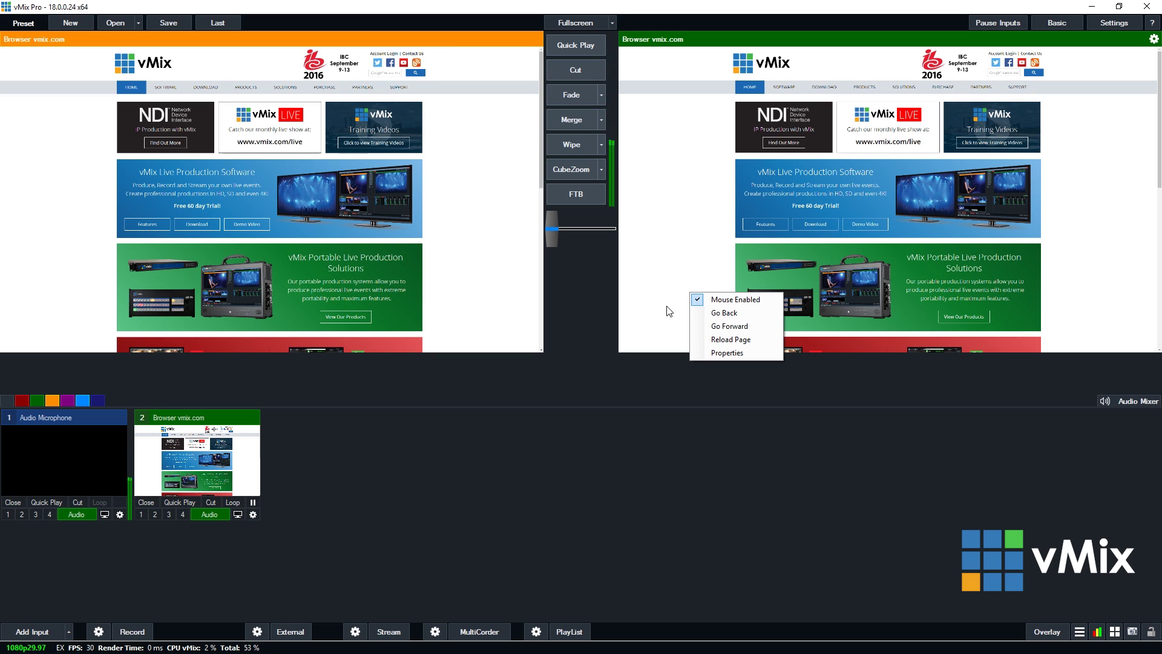
{"action": "left_click", "coordinate": [736, 353]}
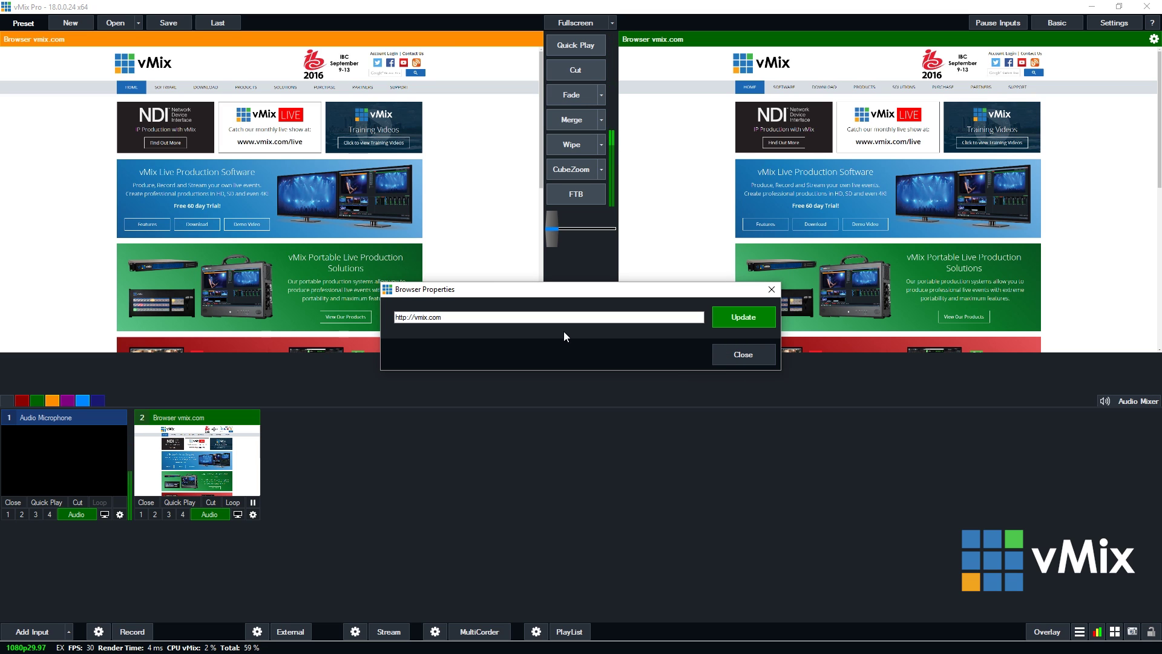
{"action": "left_click", "coordinate": [771, 289]}
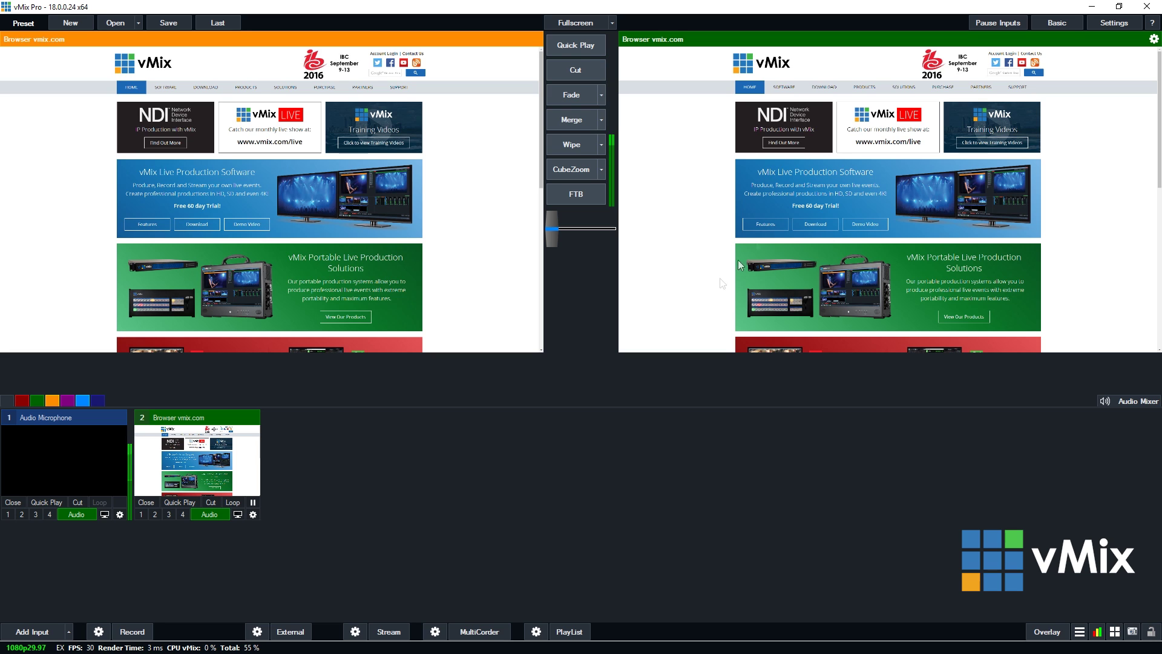
{"action": "left_click", "coordinate": [1023, 63]}
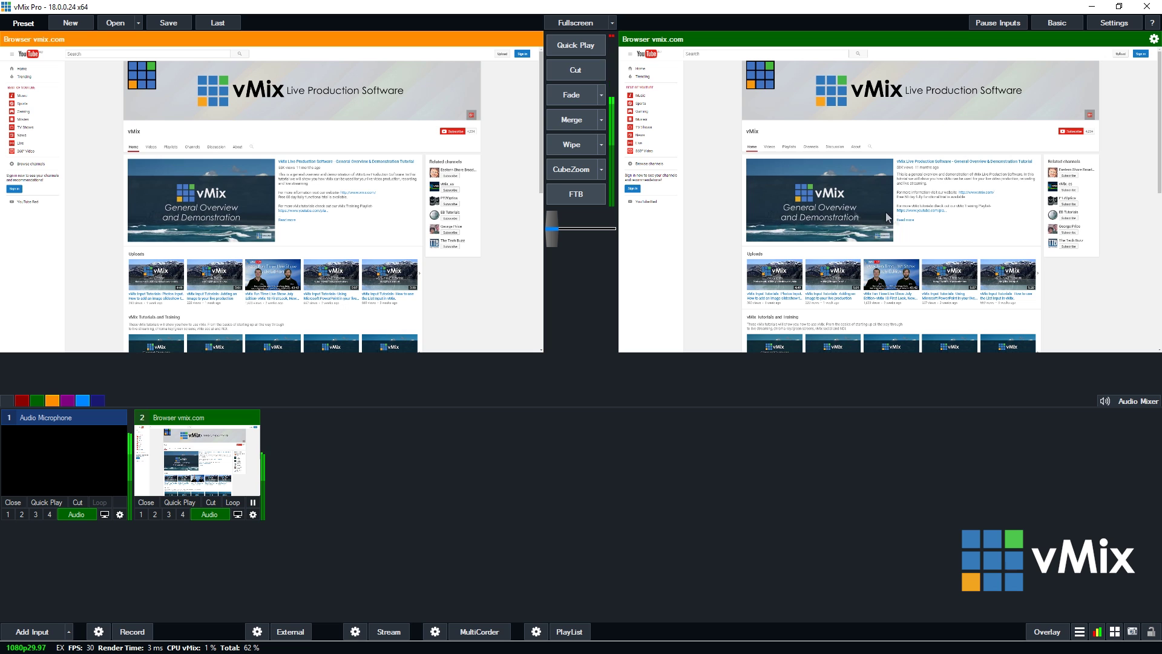
{"action": "left_click", "coordinate": [883, 237]}
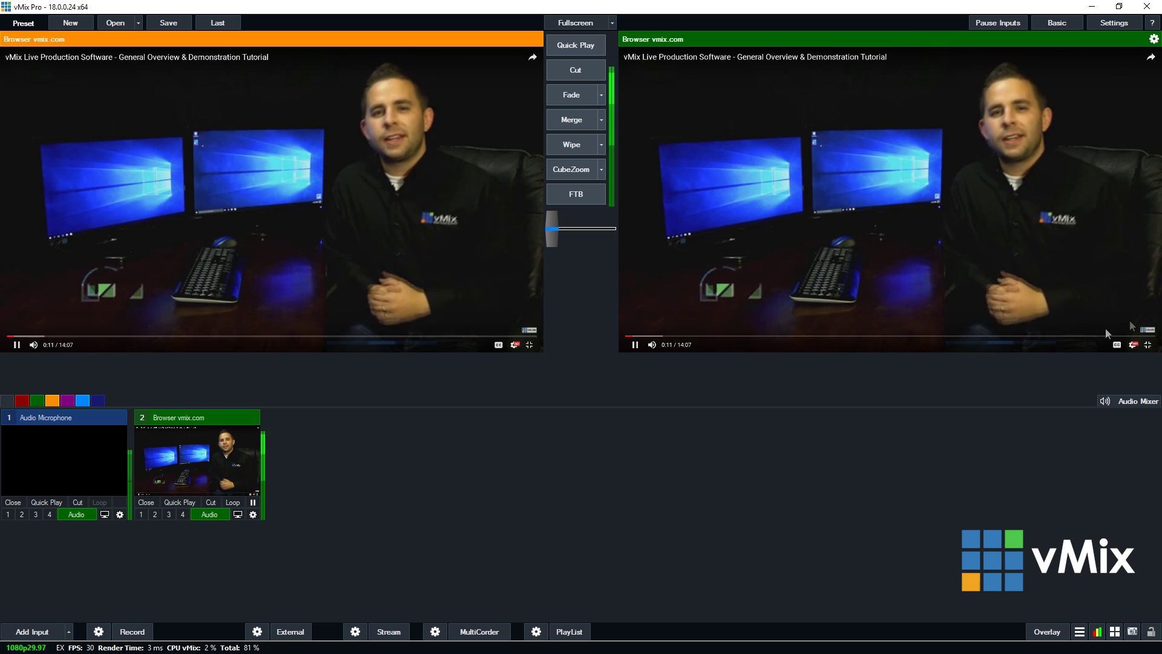
{"action": "left_click", "coordinate": [635, 344]}
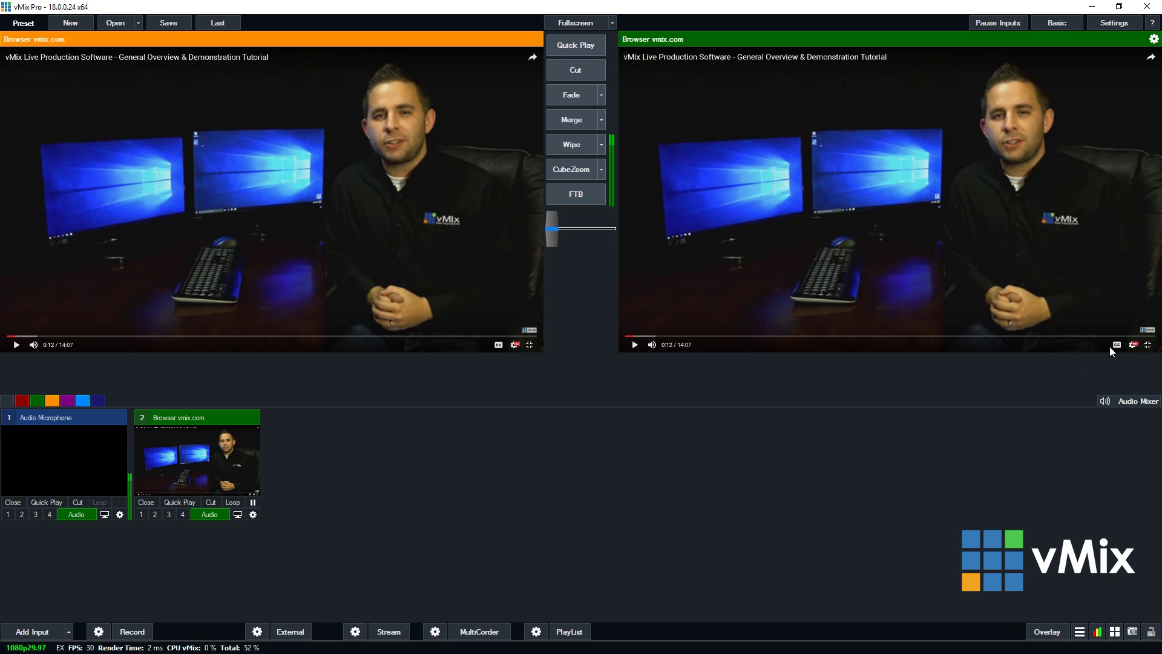
{"action": "left_click", "coordinate": [1132, 344]}
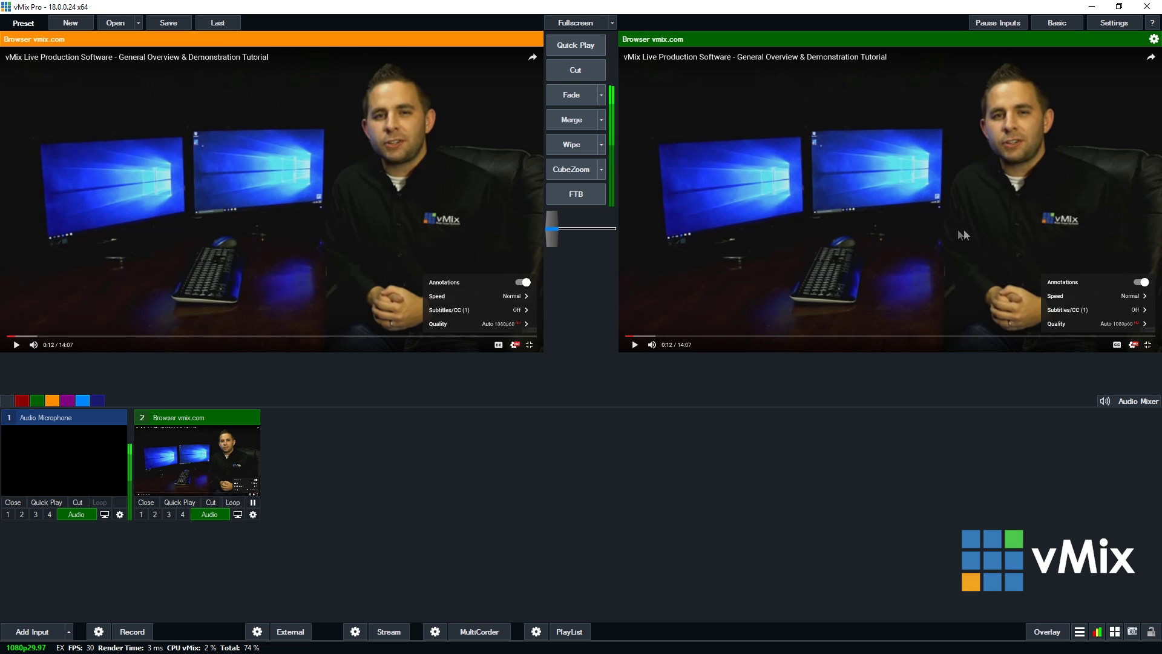
{"action": "left_click", "coordinate": [931, 234]}
{"action": "left_click", "coordinate": [1147, 344]}
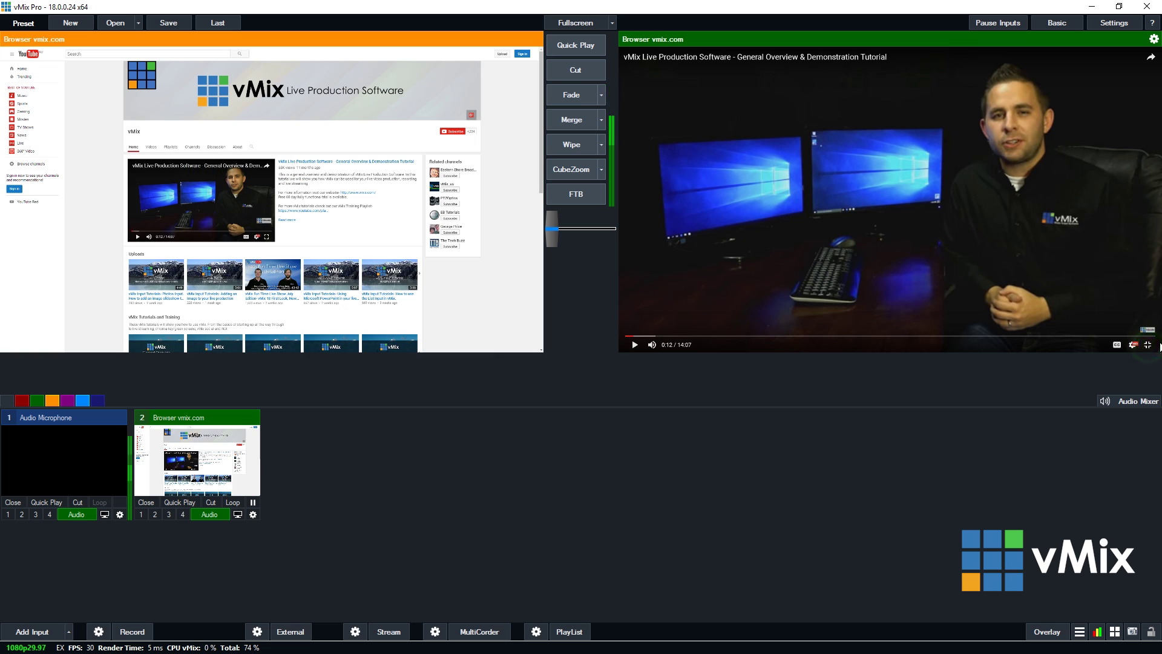
{"action": "right_click", "coordinate": [721, 238]}
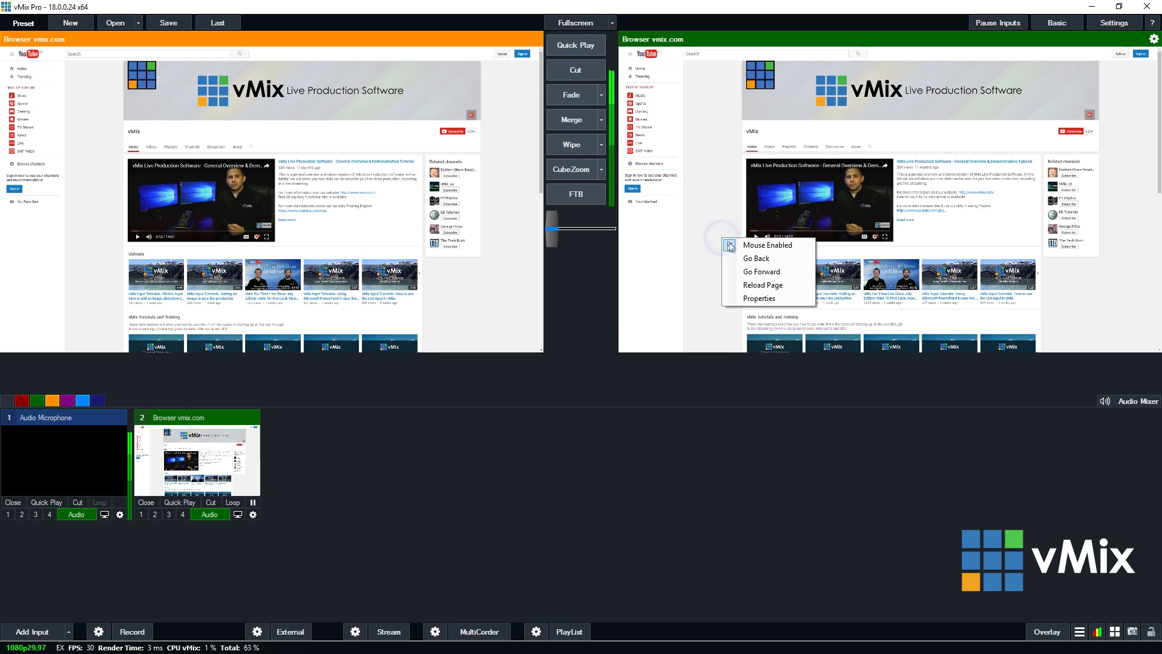
{"action": "left_click", "coordinate": [762, 272]}
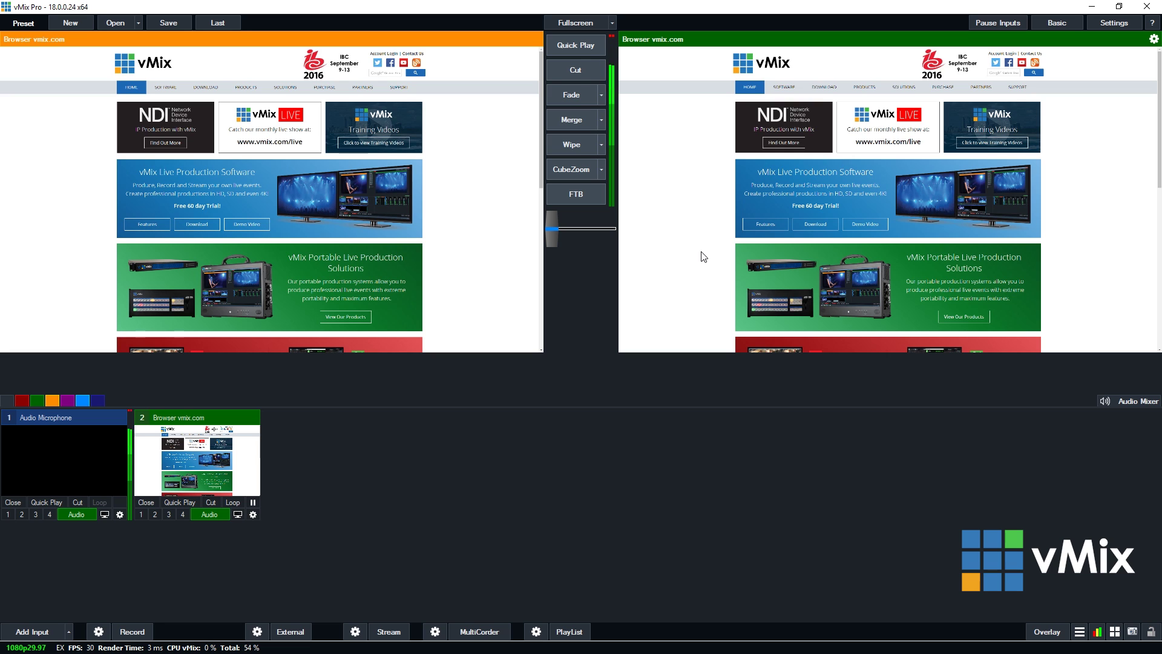
Add the earlier YouTube video URL as a Web Browser input and send it to output.
{"action": "left_click", "coordinate": [32, 631]}
{"action": "left_click", "coordinate": [298, 480]}
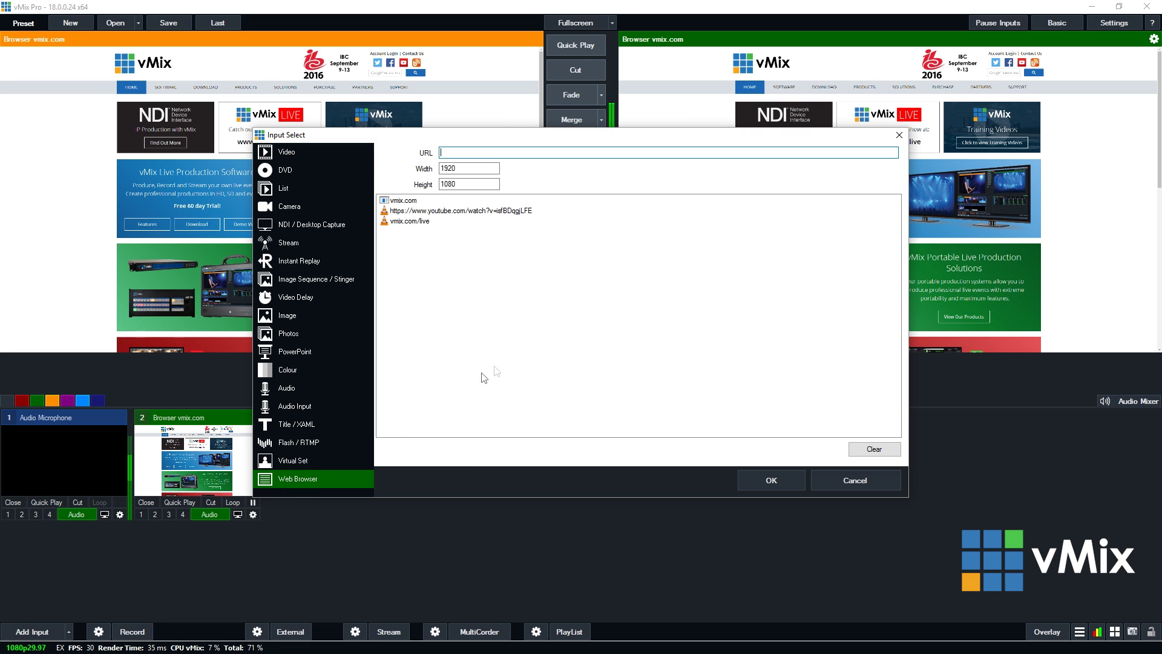
{"action": "left_click", "coordinate": [517, 211]}
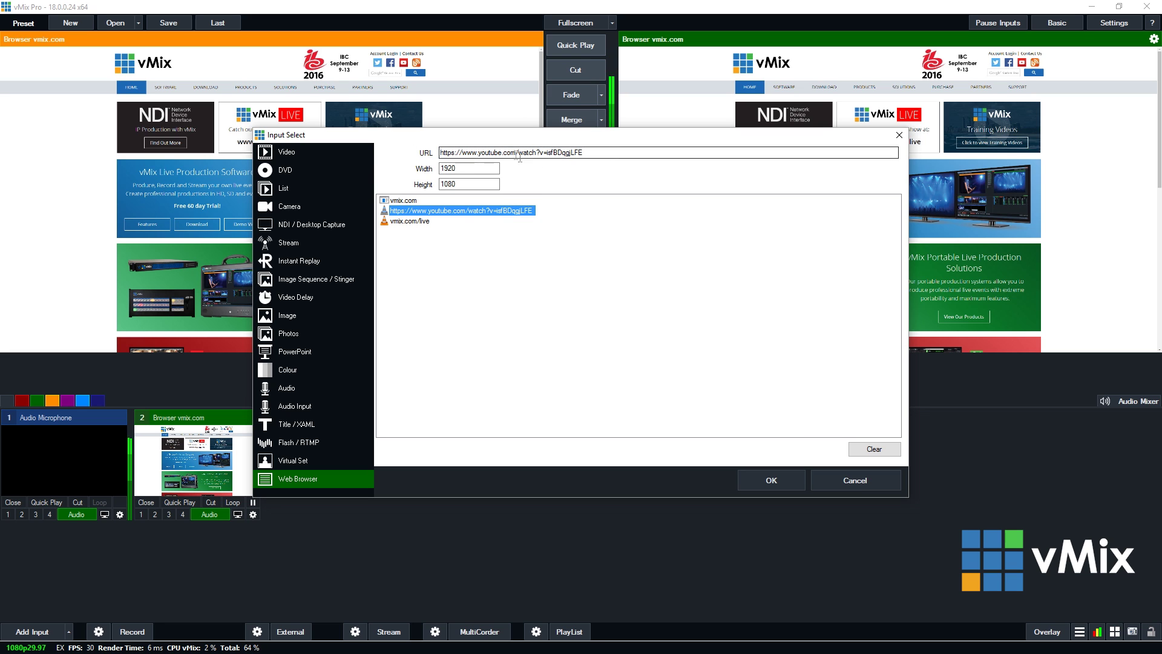
{"action": "left_click", "coordinate": [761, 475]}
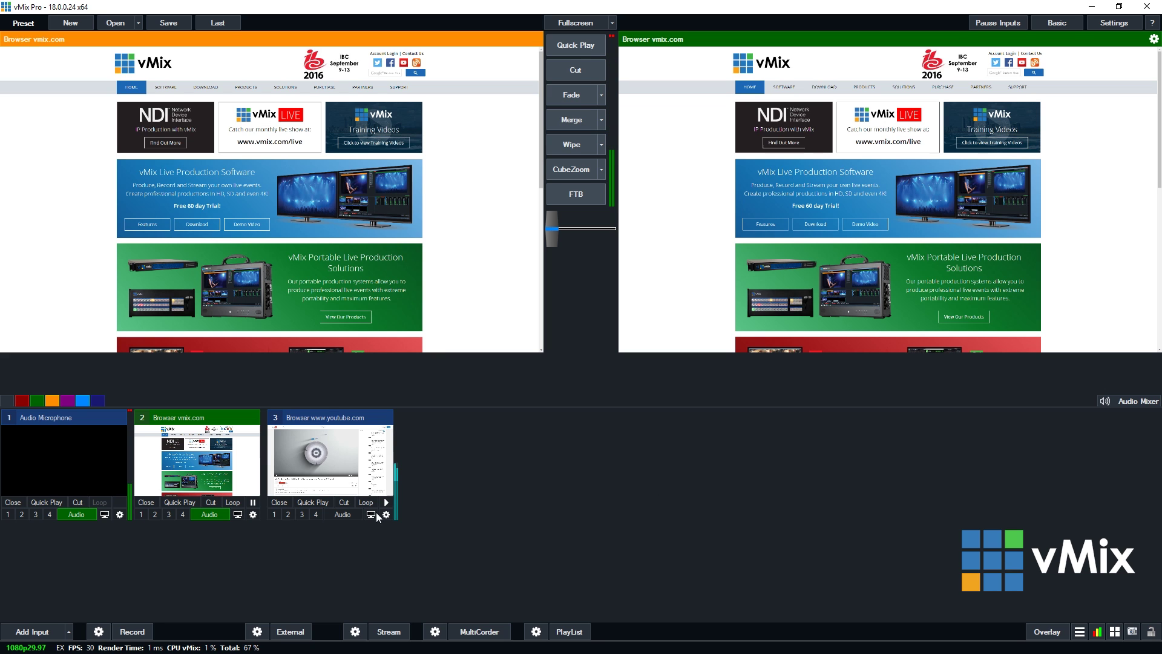
{"action": "left_click", "coordinate": [343, 501]}
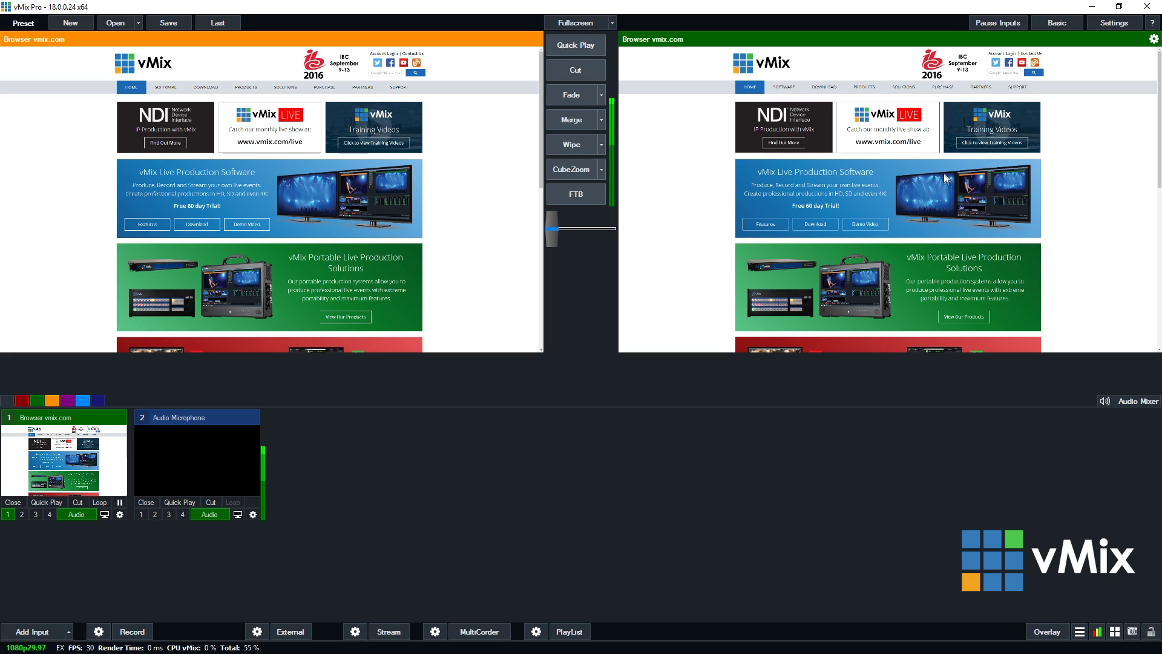
Open the vMix Live page in the vmix.com browser input.
{"action": "left_click", "coordinate": [917, 146]}
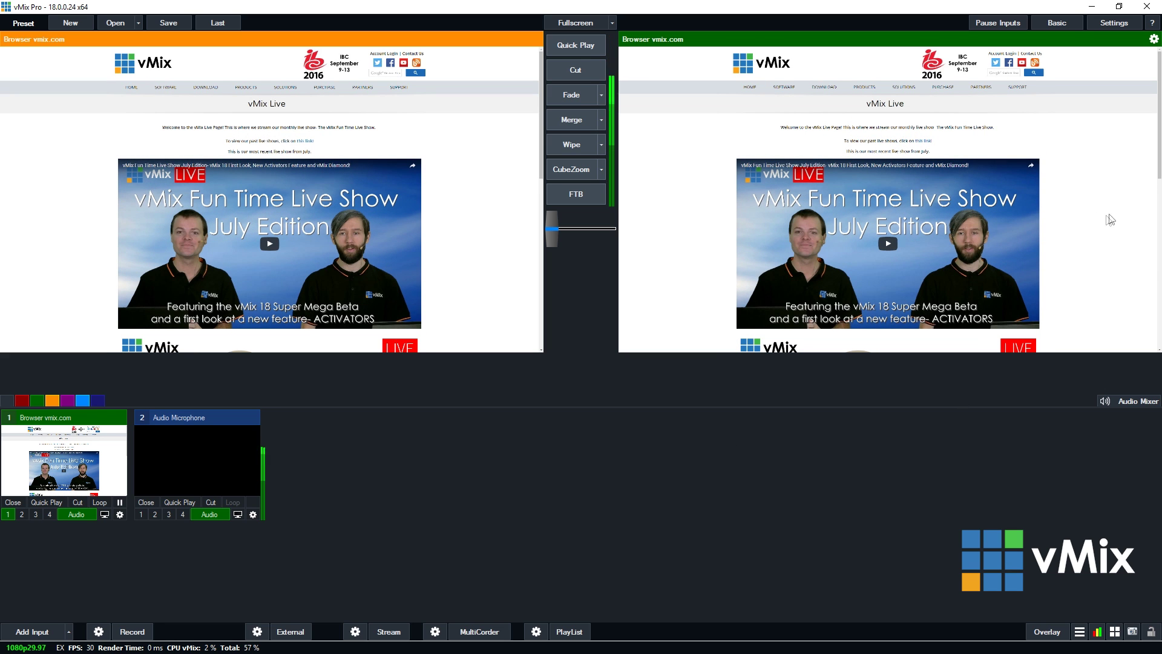
Scroll the vMix Live page down to the chat box and open the input's Position settings.
{"action": "scroll", "coordinate": [1160, 138], "scroll_direction": "down", "scroll_amount": 1}
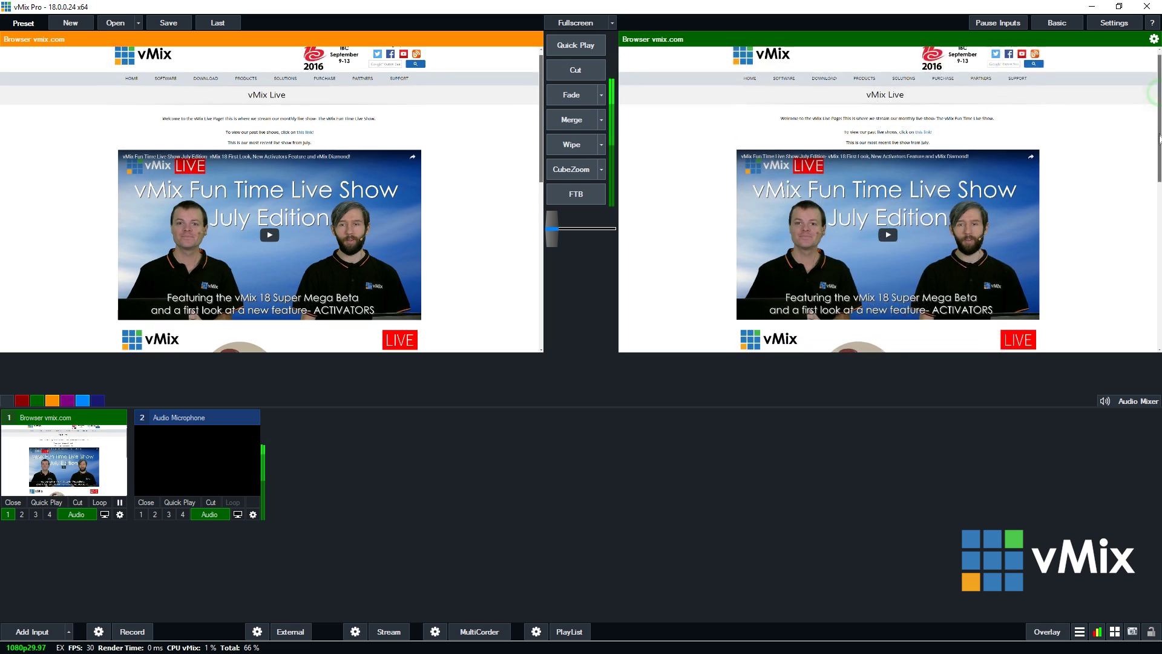
{"action": "scroll", "coordinate": [1160, 138], "scroll_direction": "down", "scroll_amount": 10}
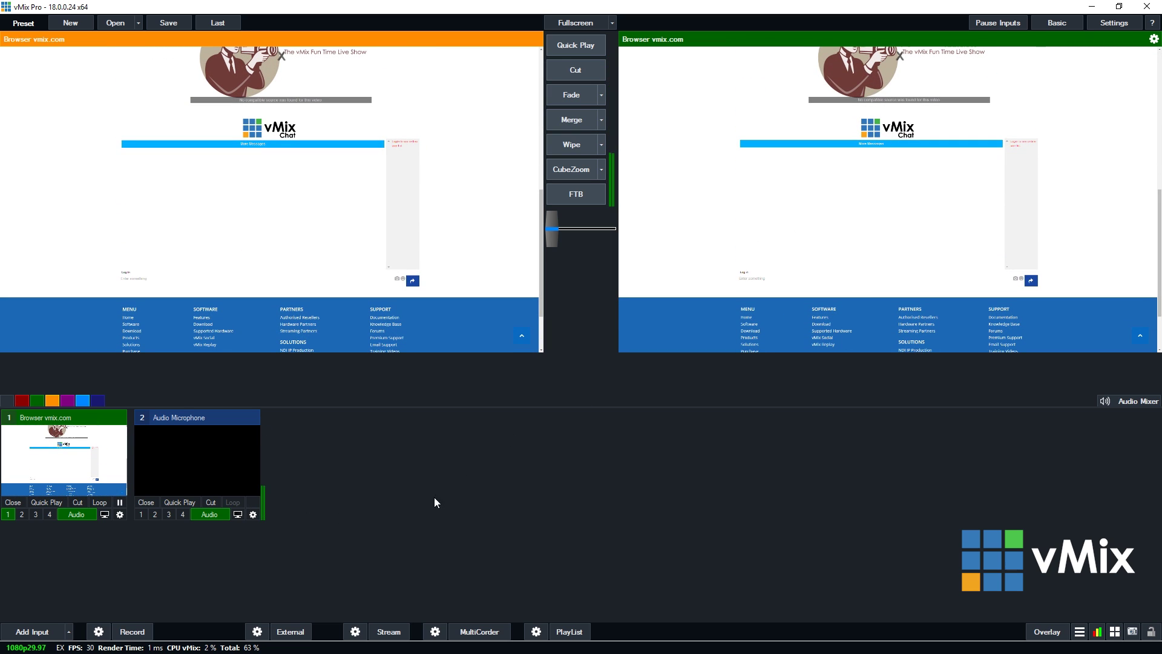
{"action": "left_click", "coordinate": [122, 518]}
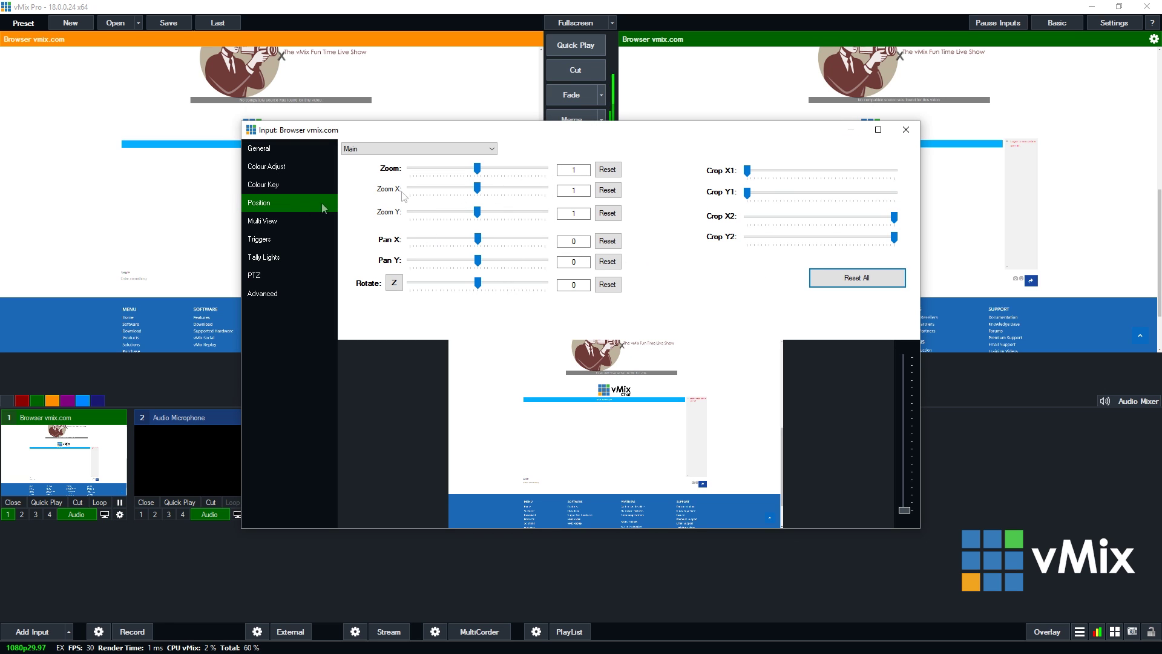
Crop the page's left and right sides to the chat, then scale it to about 0.76 in the upper left.
{"action": "left_click_drag", "start_coordinate": [748, 171], "coordinate": [776, 194]}
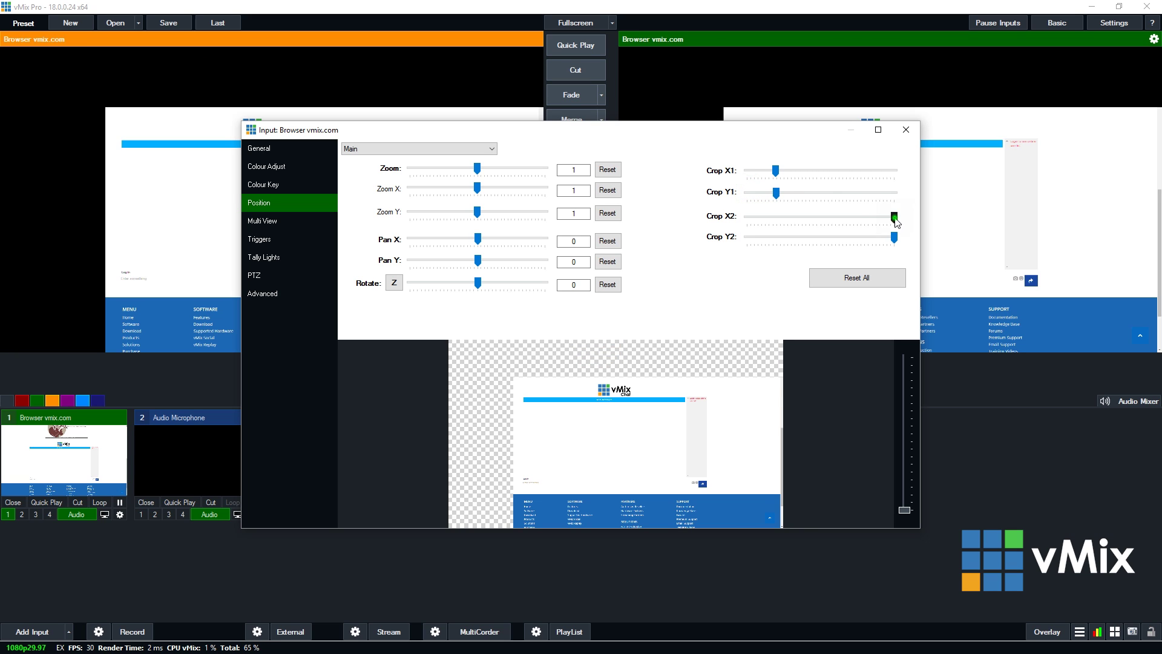
{"action": "left_click_drag", "start_coordinate": [895, 217], "coordinate": [866, 239]}
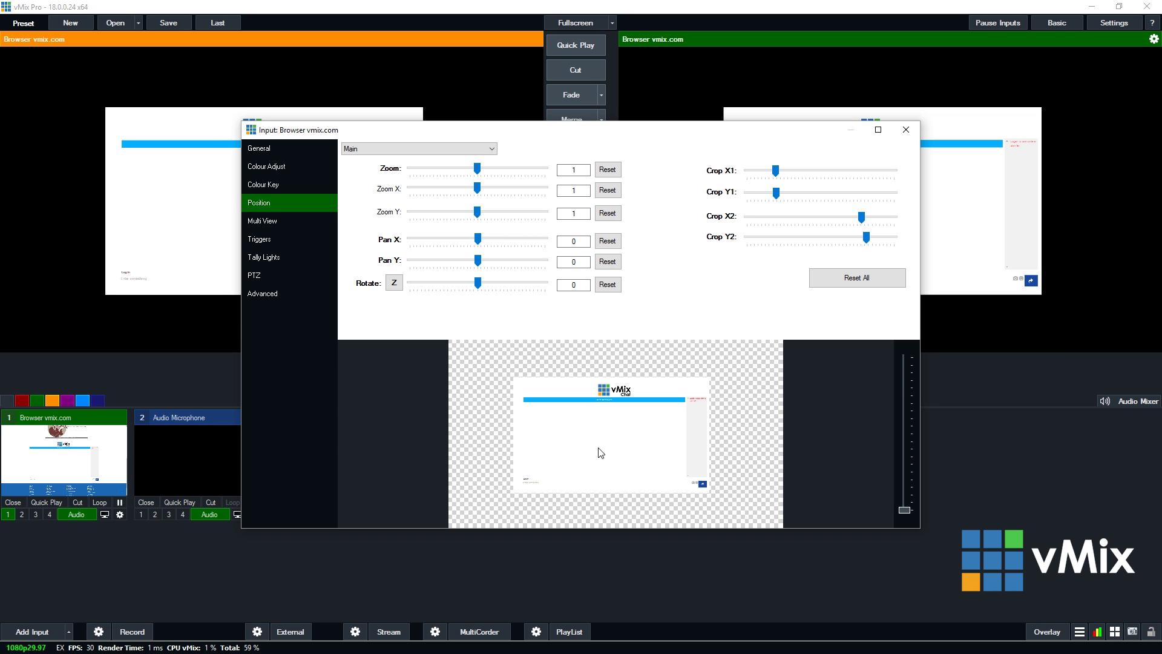
{"action": "left_click_drag", "start_coordinate": [601, 453], "coordinate": [597, 423]}
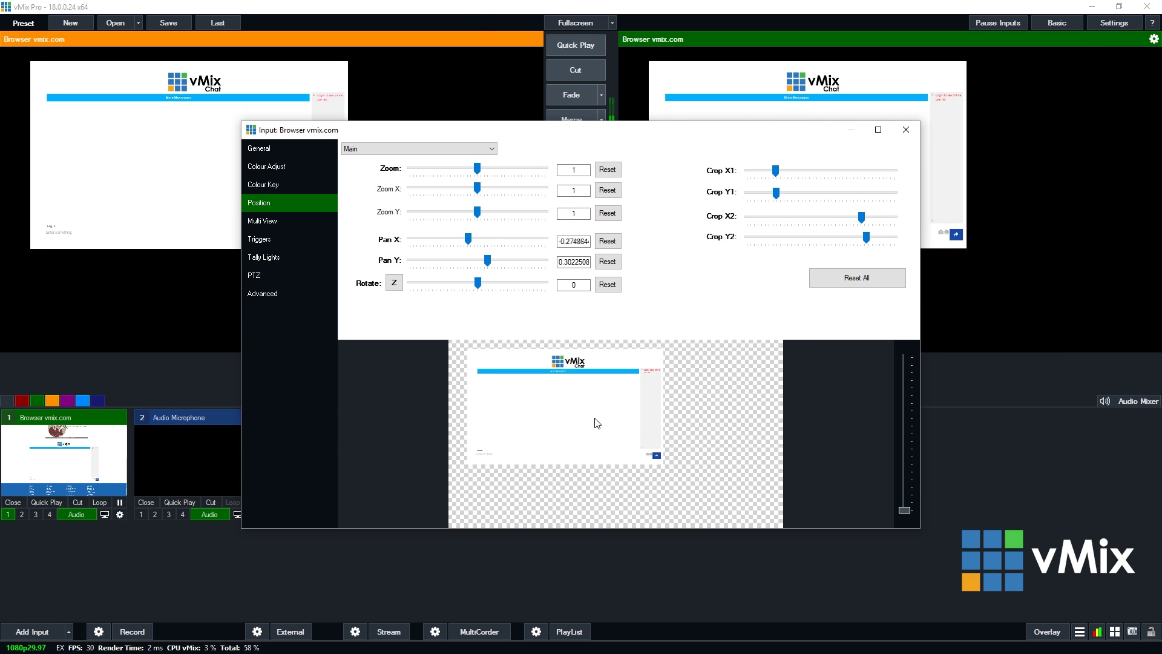
{"action": "scroll", "coordinate": [617, 411], "scroll_direction": "down", "scroll_amount": 2}
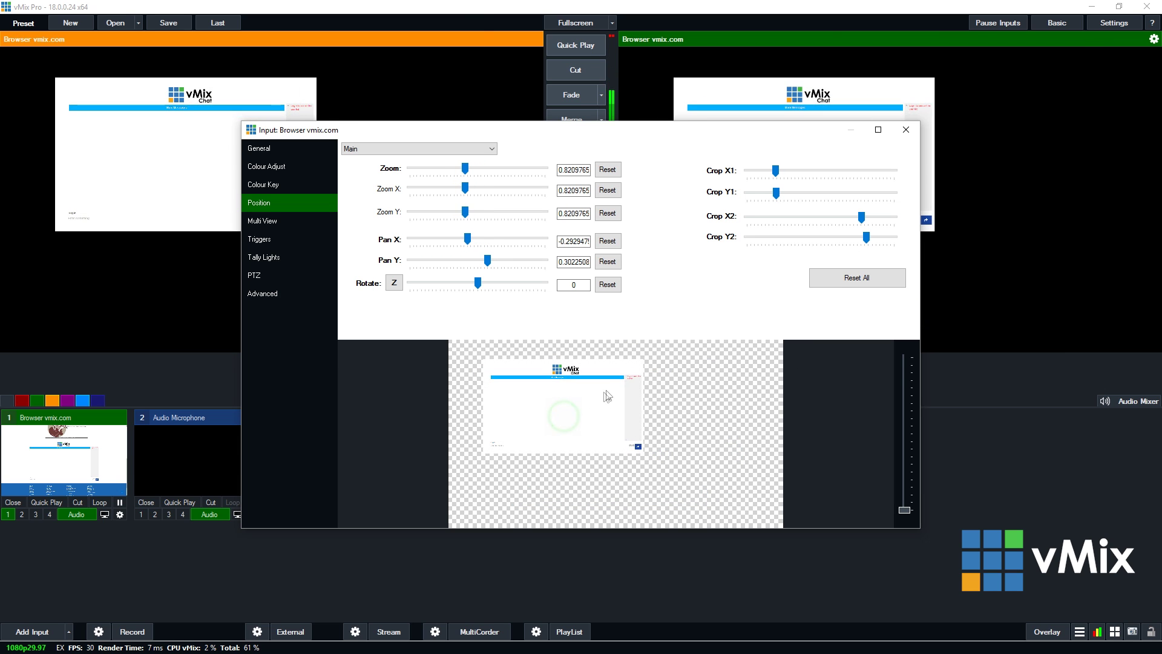
{"action": "scroll", "coordinate": [608, 396], "scroll_direction": "down", "scroll_amount": 1}
{"action": "left_click_drag", "start_coordinate": [608, 397], "coordinate": [551, 405]}
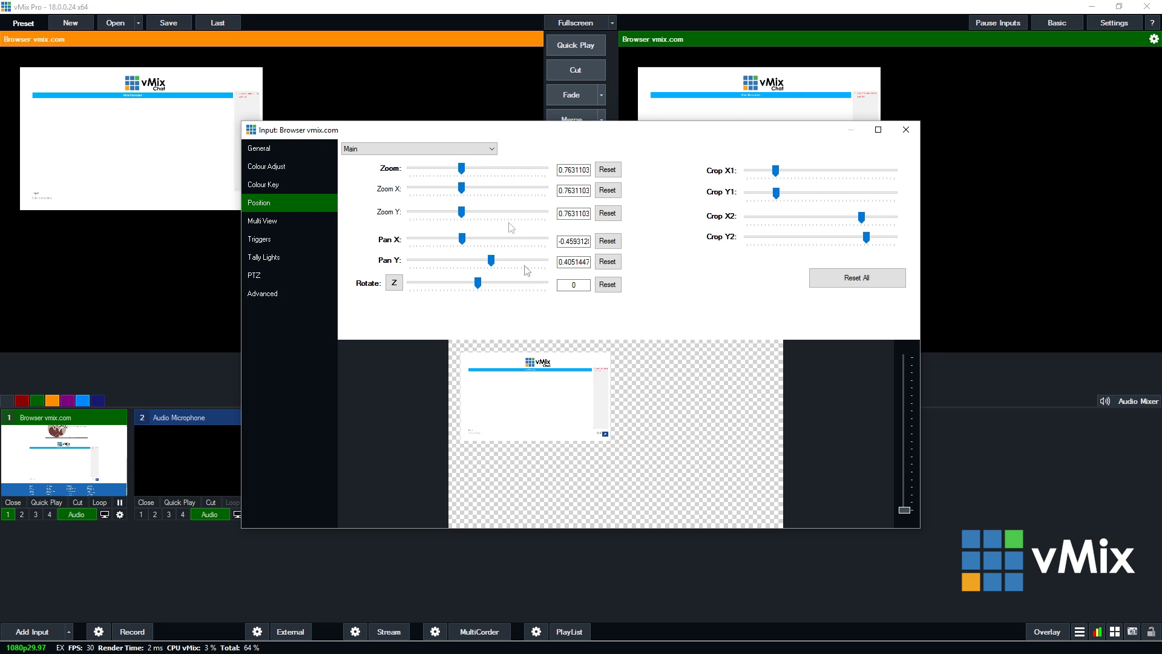
{"action": "left_click", "coordinate": [905, 130]}
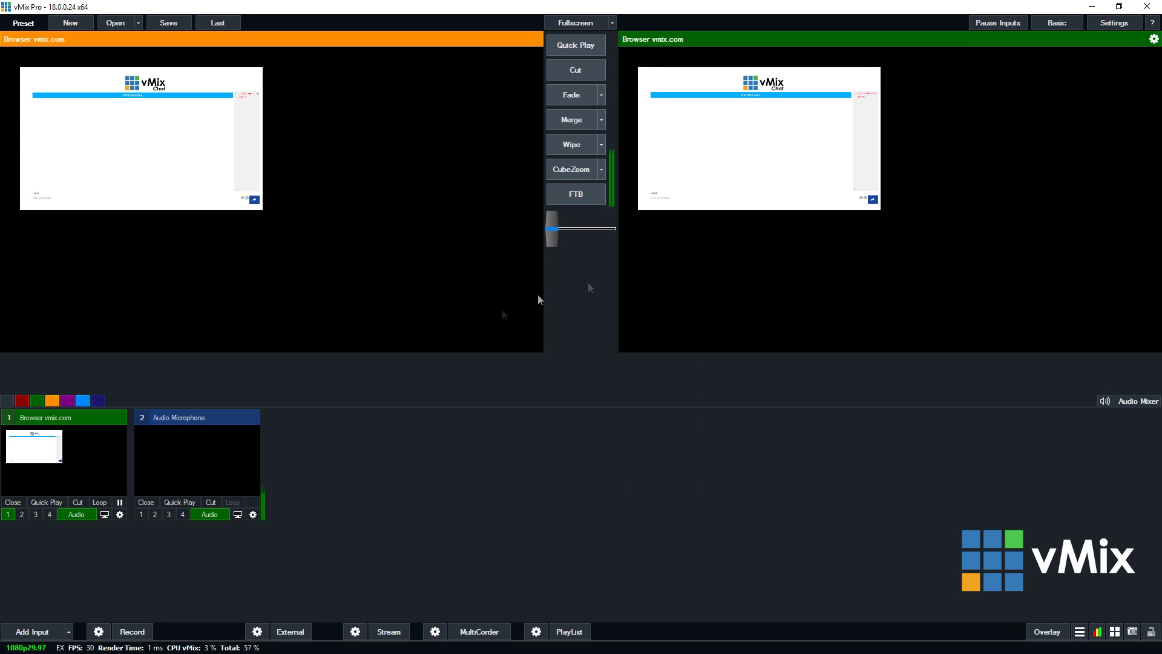
Add jellyfish-in-aquarium.mp4 as a video input and cut it to output.
{"action": "left_click", "coordinate": [34, 631]}
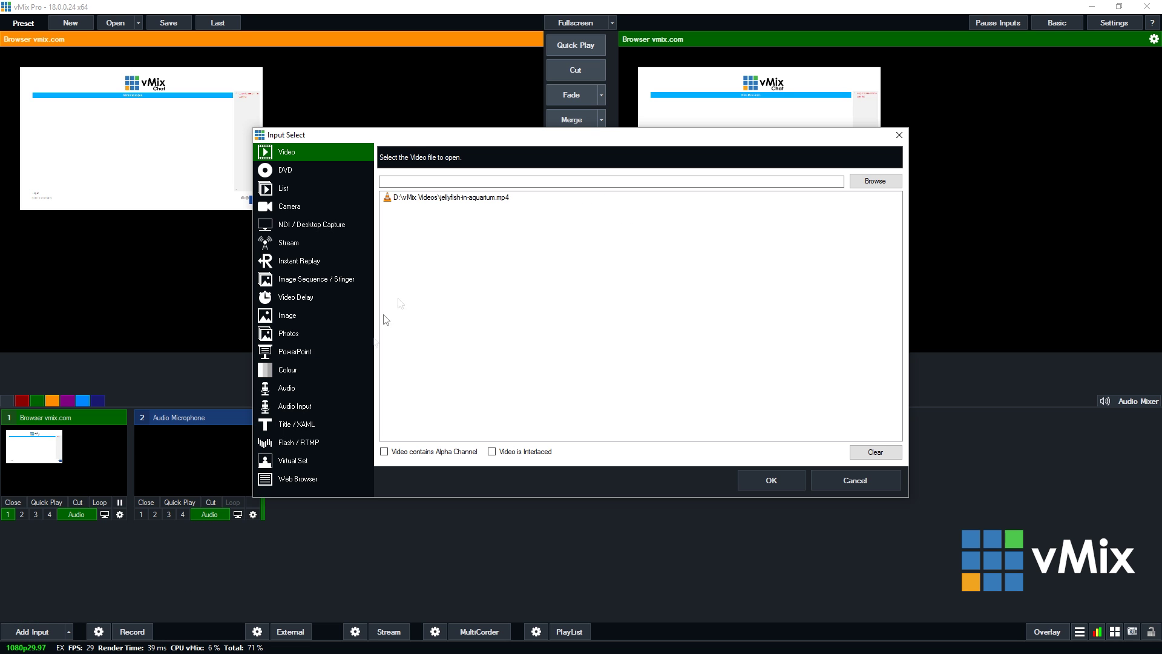
{"action": "left_click", "coordinate": [451, 197]}
{"action": "left_click", "coordinate": [771, 480]}
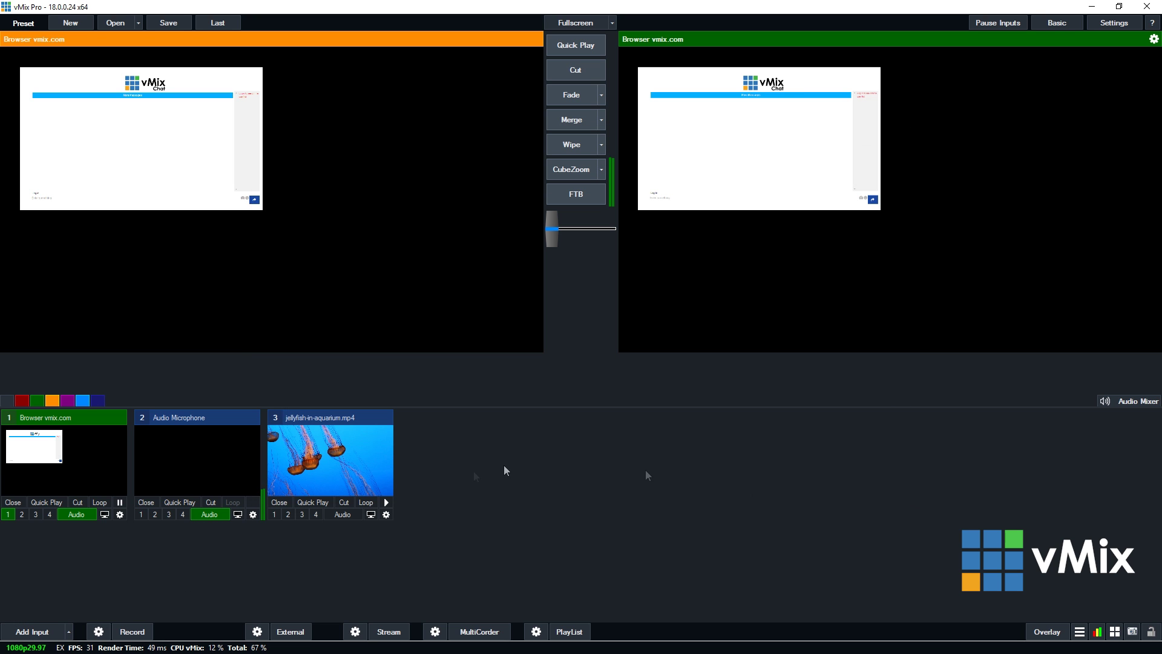
{"action": "left_click", "coordinate": [338, 501]}
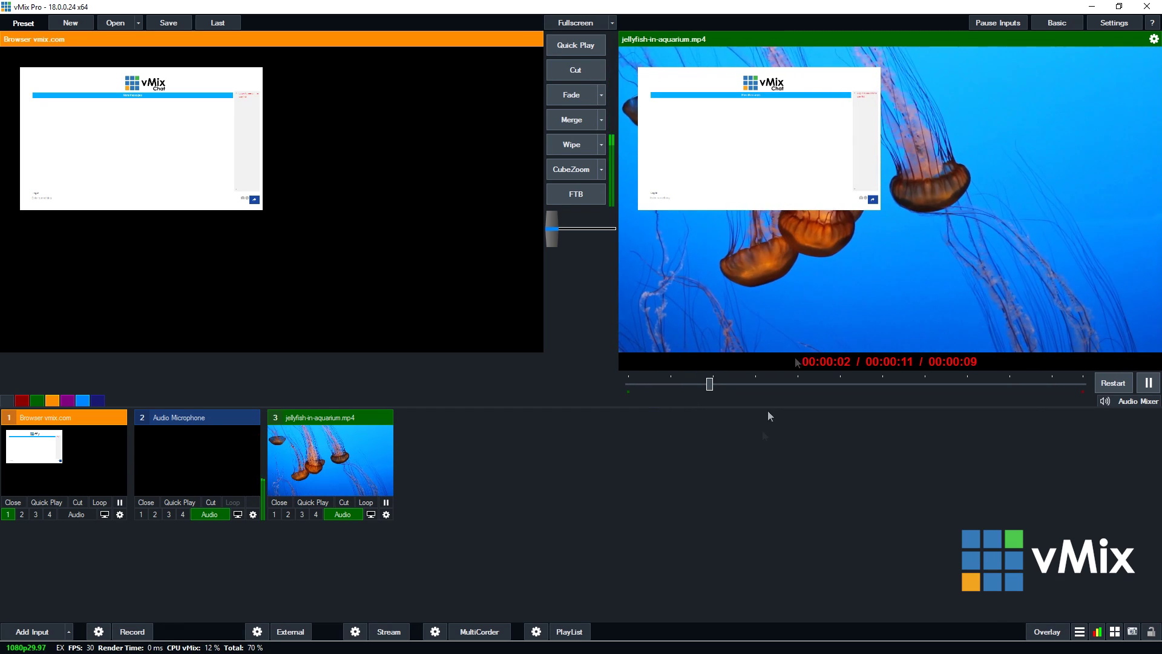
Toggle the chat overlay 1 off, on, and off again over the jellyfish video.
{"action": "left_click", "coordinate": [7, 513]}
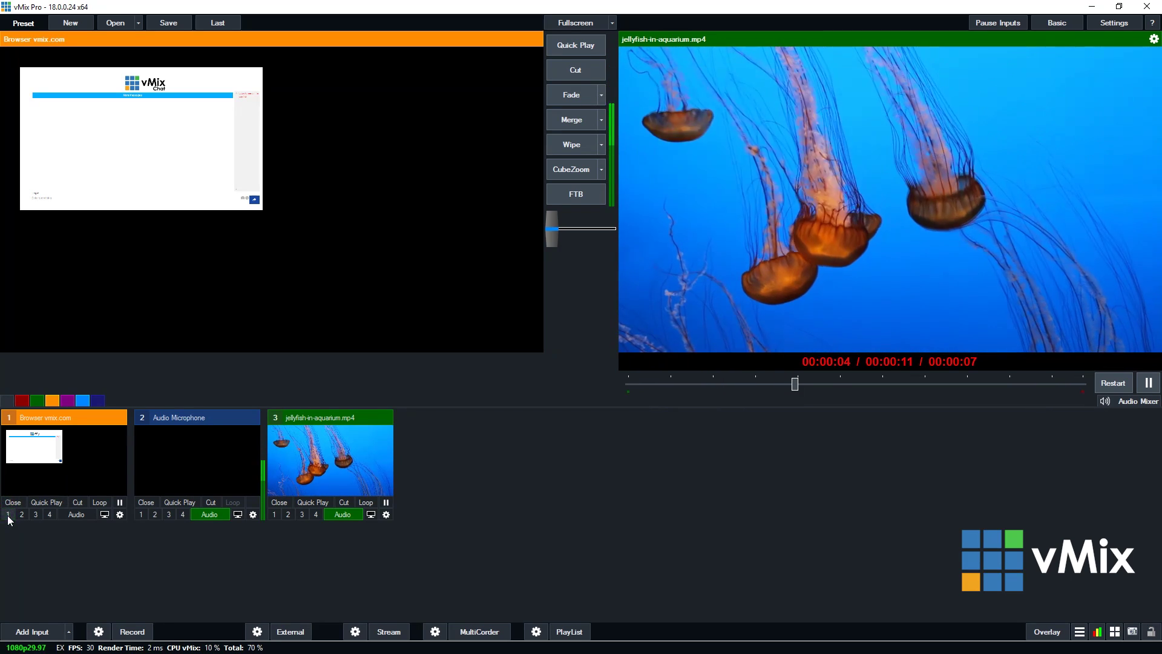
{"action": "left_click", "coordinate": [7, 513]}
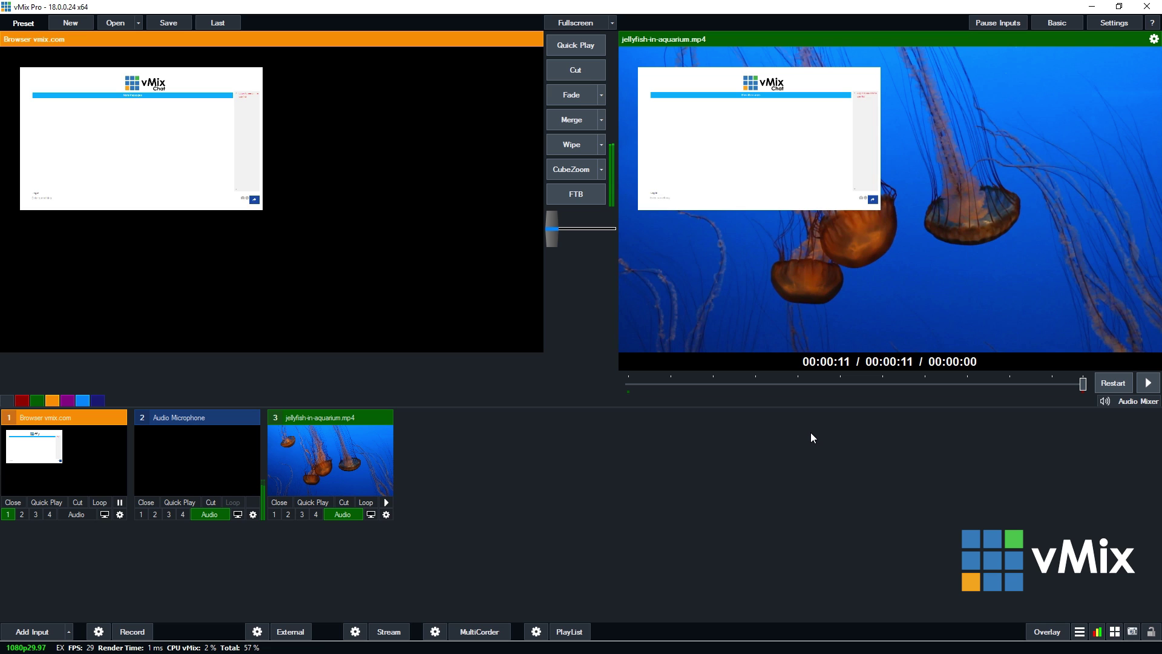
{"action": "left_click", "coordinate": [8, 514]}
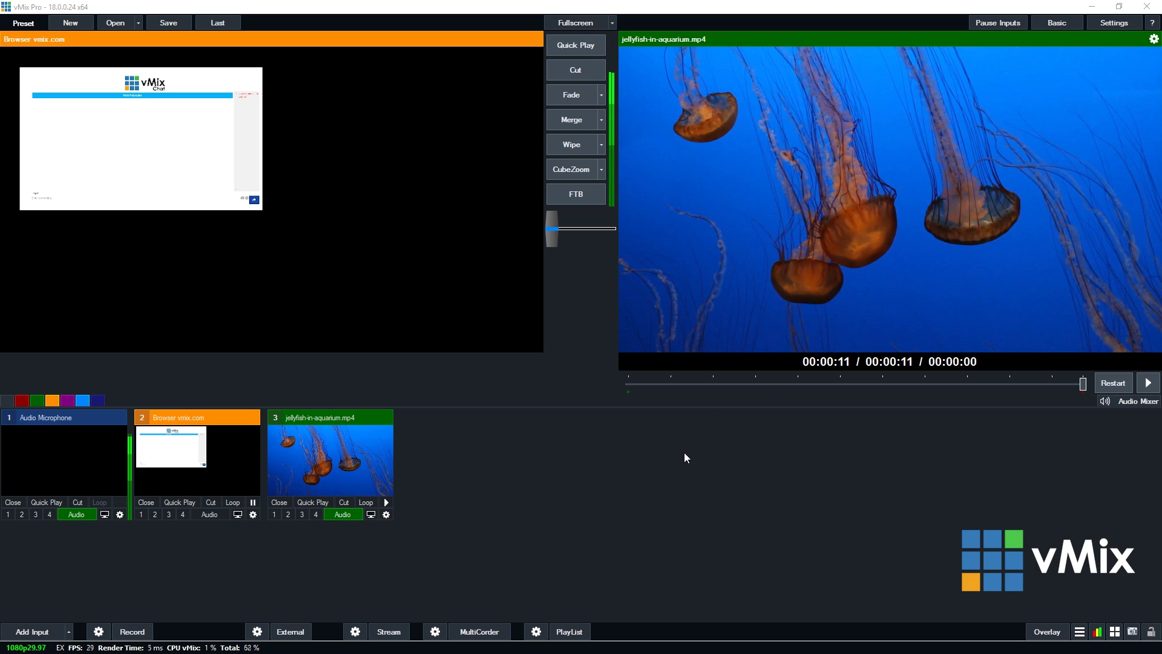
Add the pasted TwitchAlerts alert-box URL as browser input 4 and show it as overlay 1.
{"action": "left_click", "coordinate": [31, 631]}
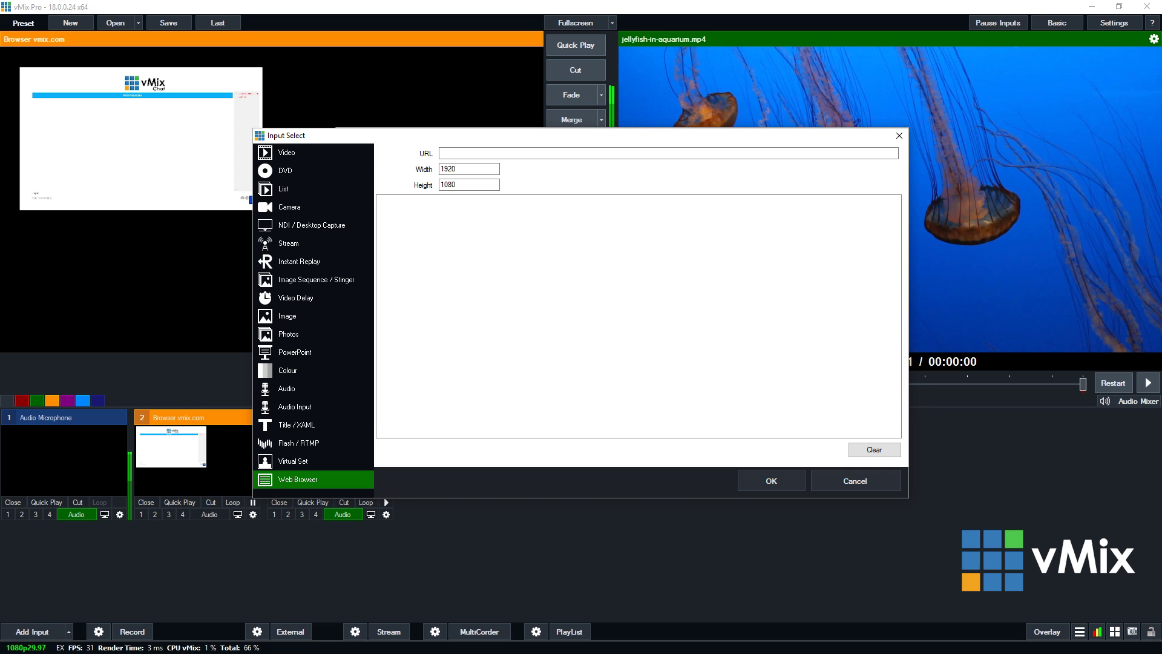
{"action": "key", "text": "ctrl+v"}
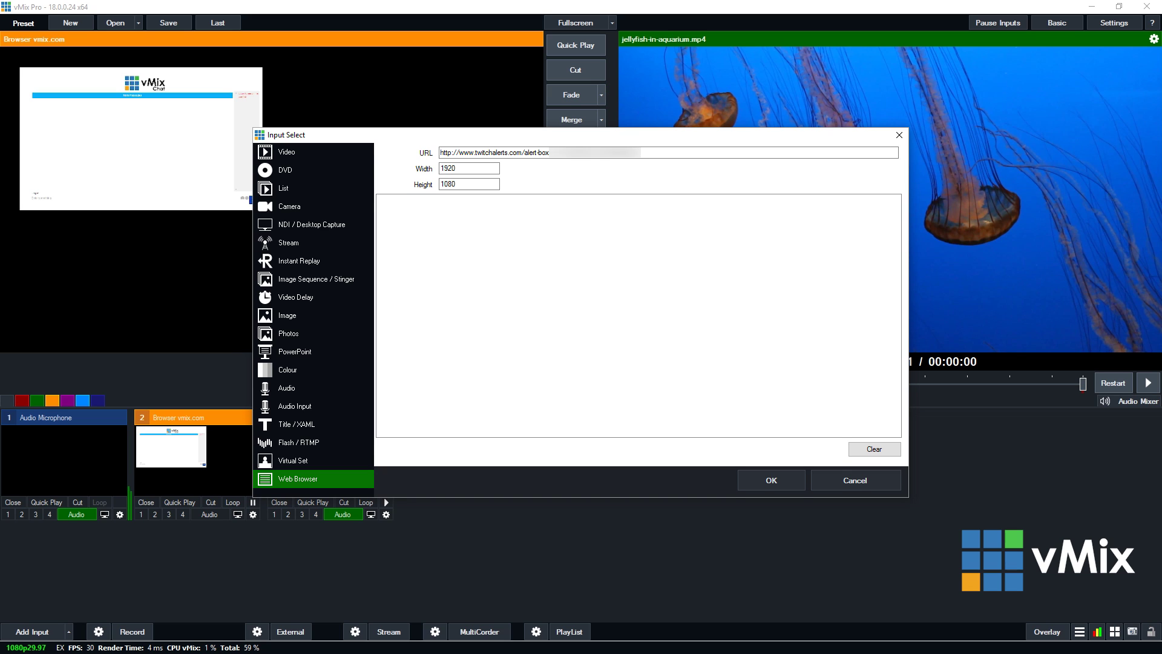
{"action": "key", "text": "Return"}
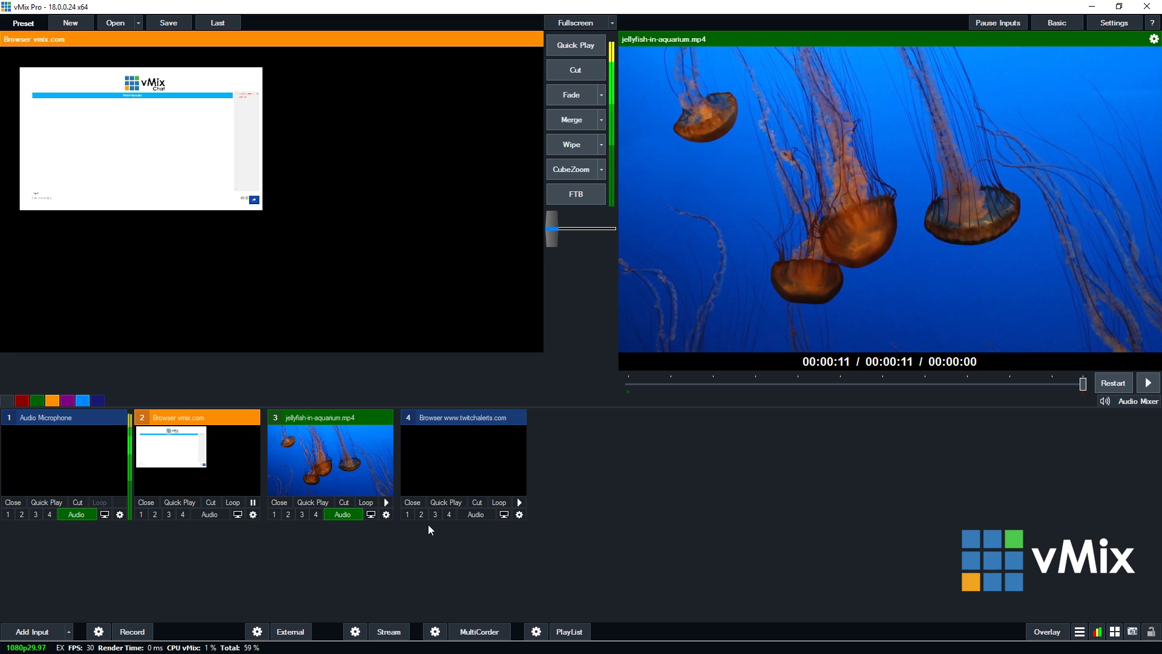
{"action": "left_click", "coordinate": [407, 514]}
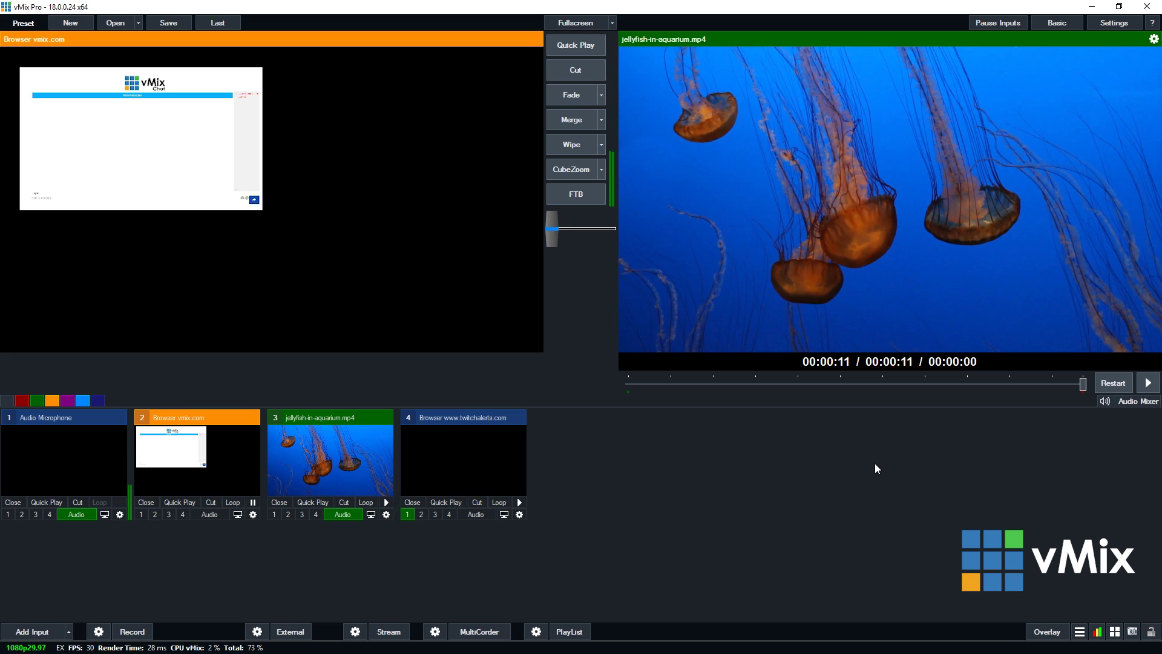